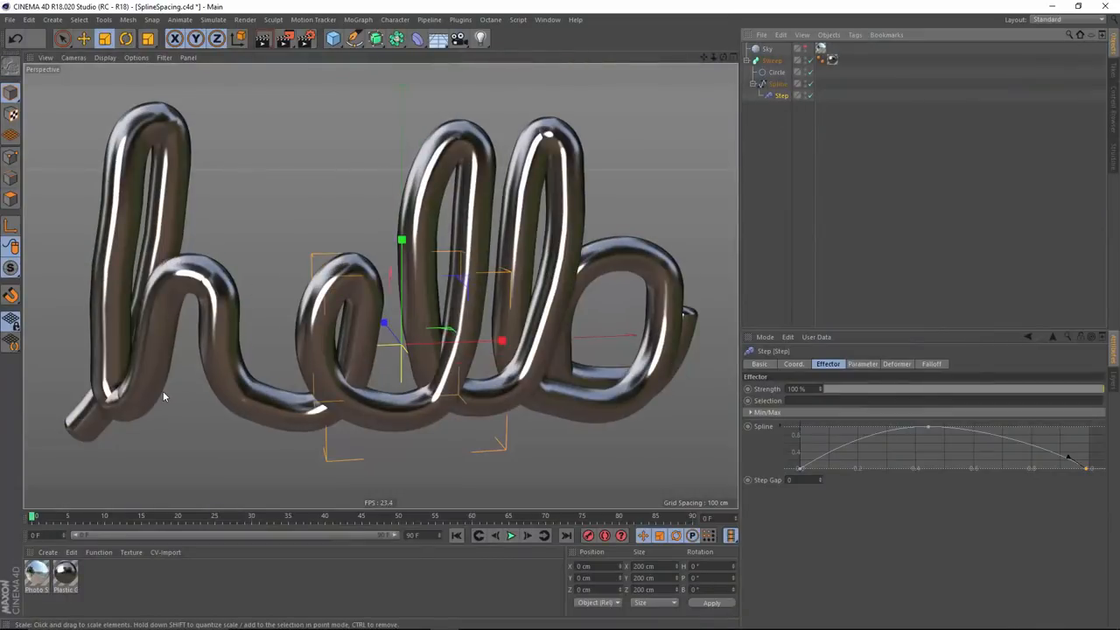
Step: Inspect the hello loops up close, then switch off the Step effector
{"action": "mouse_move", "coordinate": [163, 392]}
{"action": "right_mouse_down", "text": "alt"}
{"action": "mouse_move", "coordinate": [356, 342]}
{"action": "mouse_move", "coordinate": [264, 354]}
{"action": "right_mouse_up", "text": "alt"}
{"action": "left_click_drag", "start_coordinate": [265, 354], "coordinate": [343, 259], "text": "alt"}
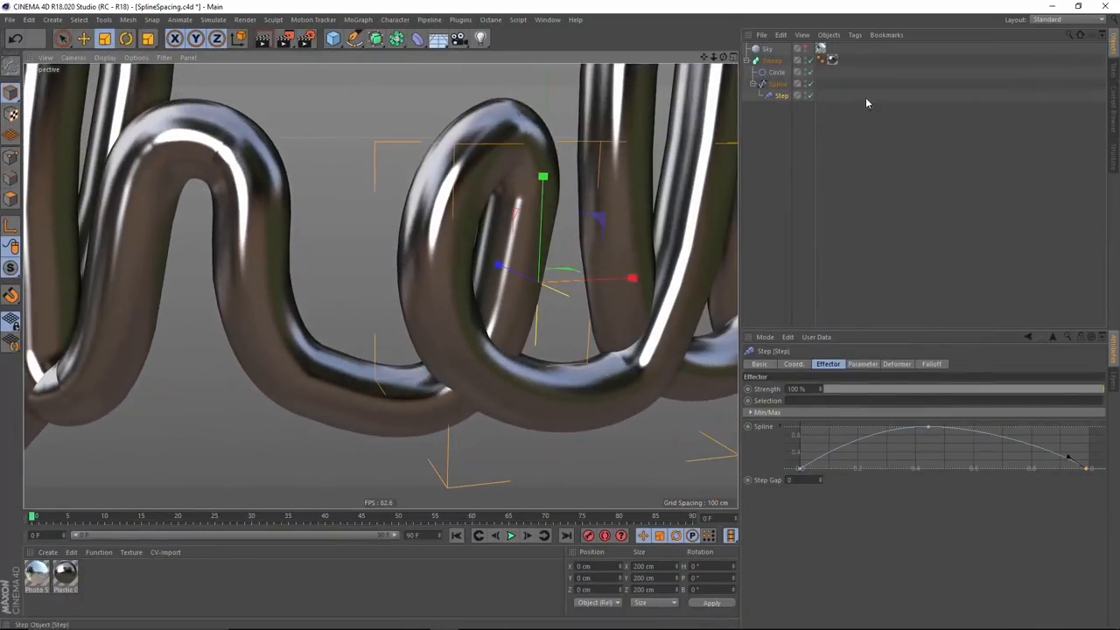
{"action": "mouse_move", "coordinate": [437, 263]}
{"action": "left_mouse_down", "text": "alt"}
{"action": "mouse_move", "coordinate": [565, 273]}
{"action": "mouse_move", "coordinate": [575, 317]}
{"action": "mouse_move", "coordinate": [612, 288]}
{"action": "left_mouse_up", "text": "alt"}
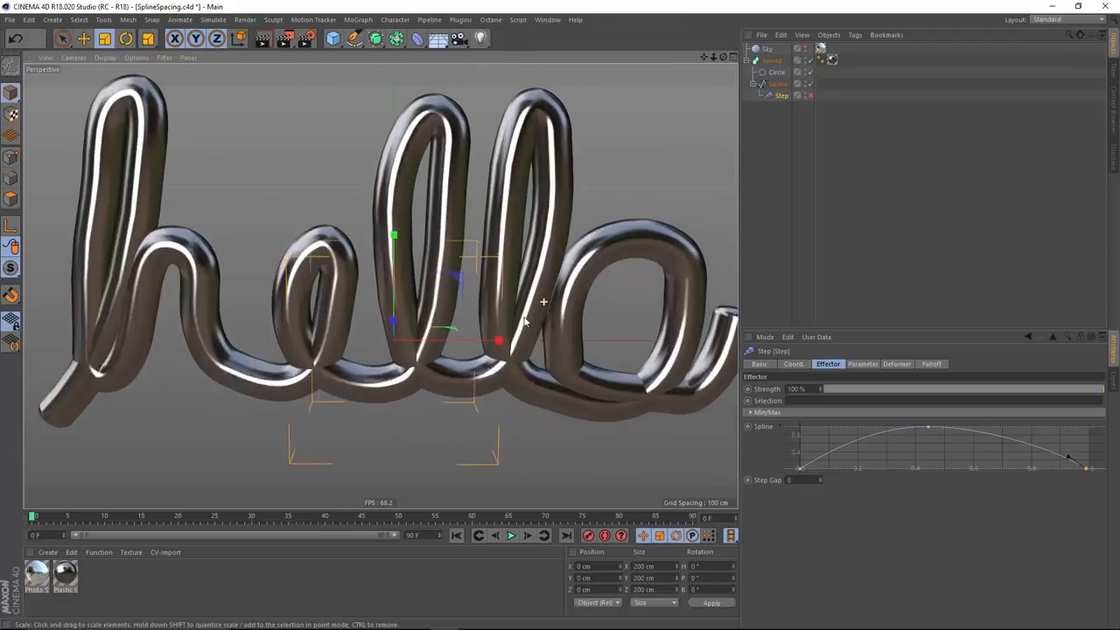
{"action": "left_click", "coordinate": [811, 96]}
Step: In Point mode, select a point at the bottom of the h and push it back in Z, checking from the side
{"action": "left_click", "coordinate": [778, 84]}
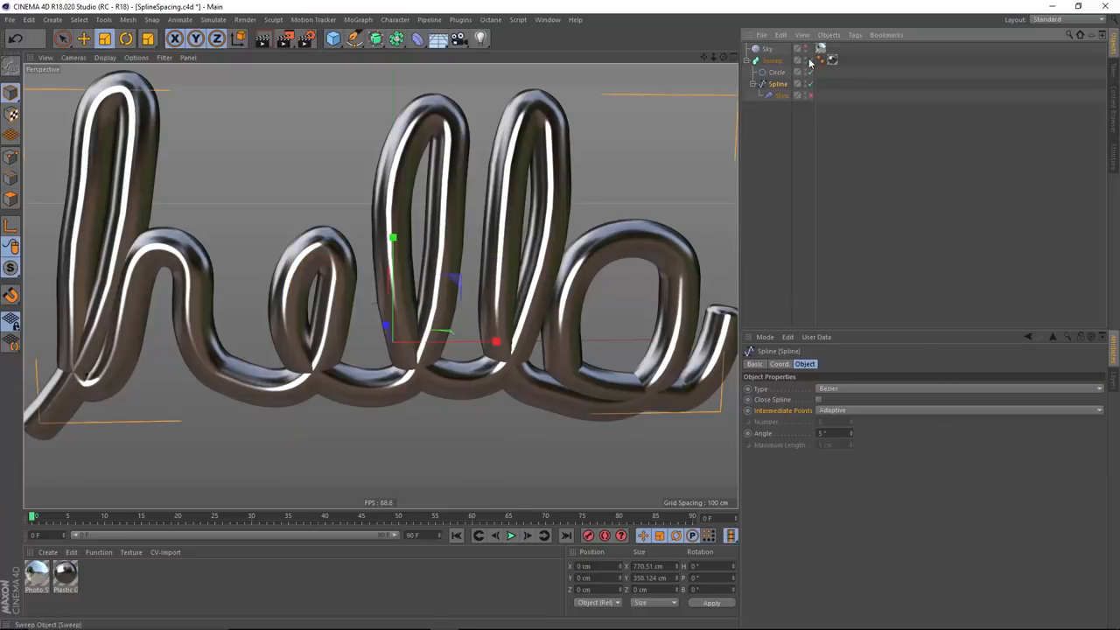
{"action": "left_click", "coordinate": [810, 60]}
{"action": "left_click", "coordinate": [13, 160]}
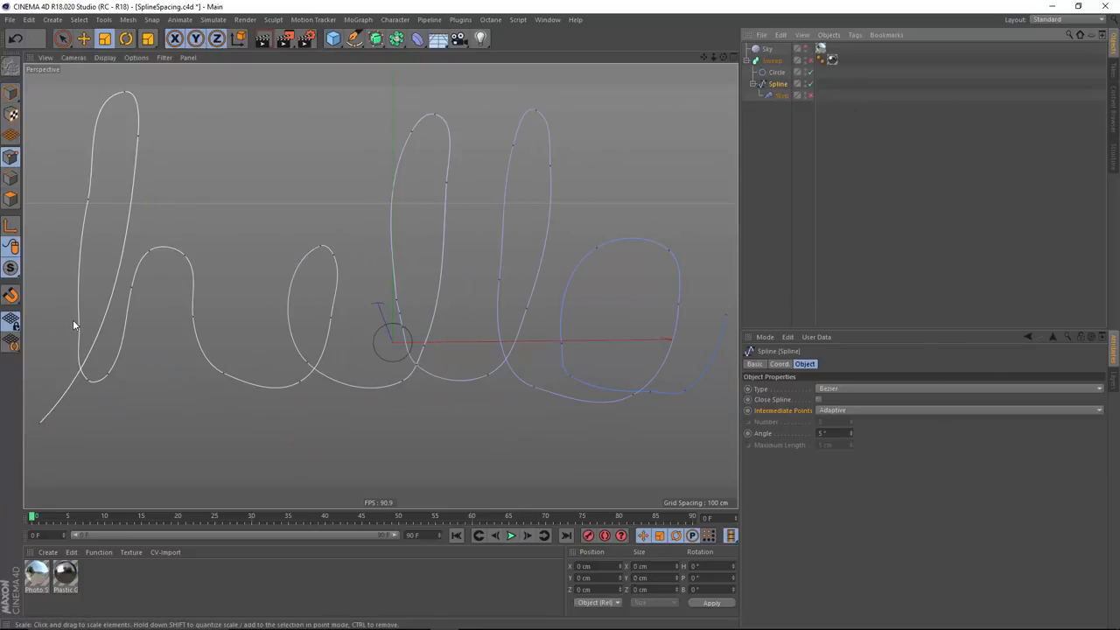
{"action": "key", "text": "9"}
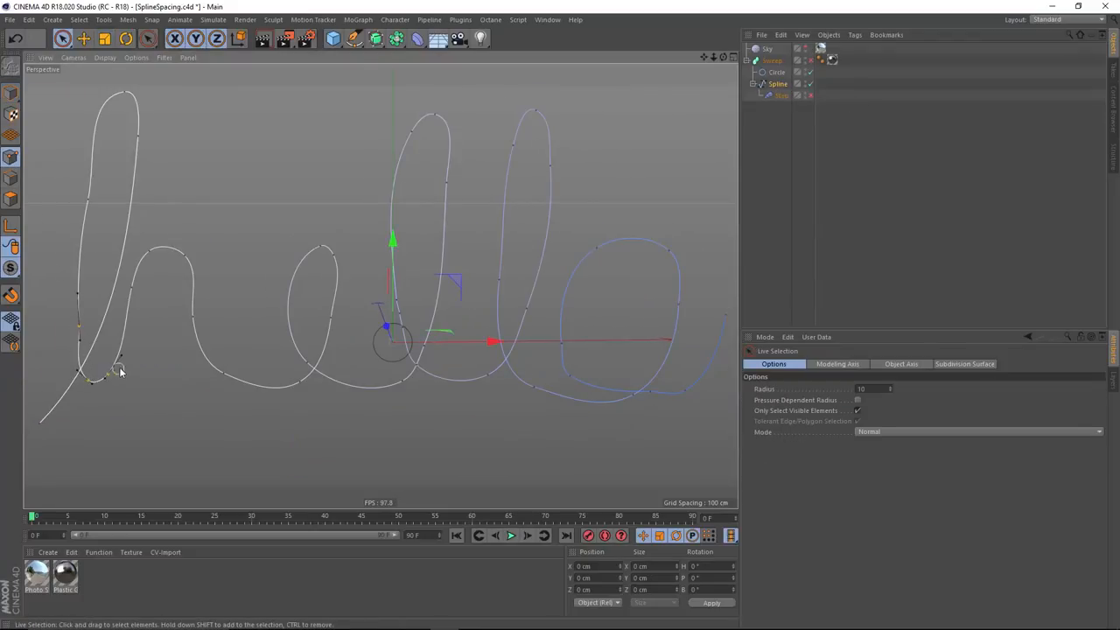
{"action": "left_click", "coordinate": [120, 370]}
{"action": "left_click", "coordinate": [810, 60]}
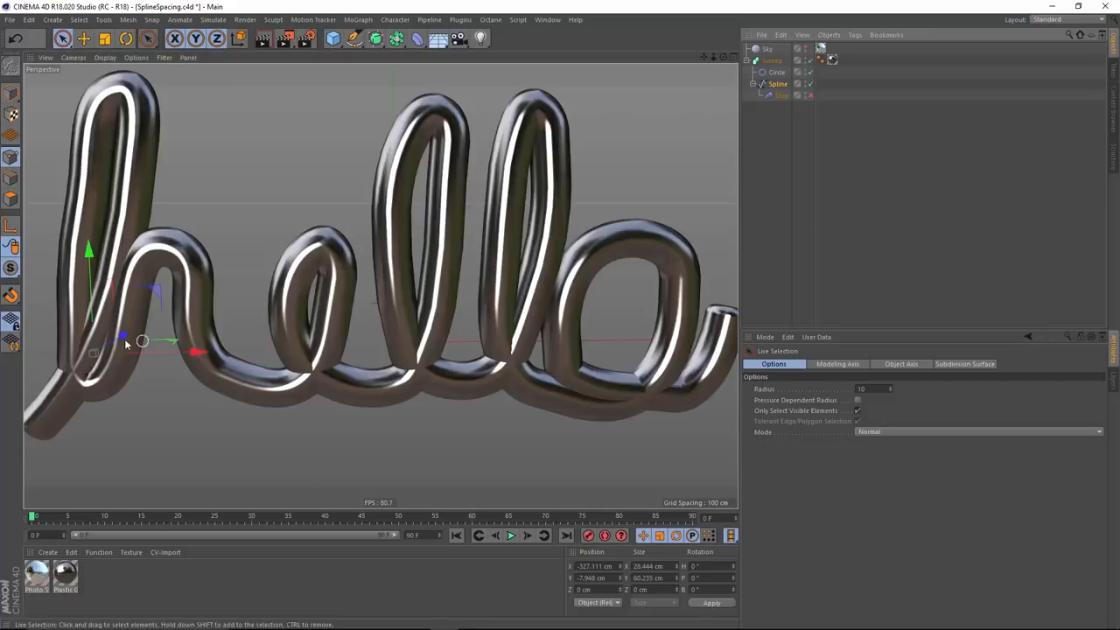
{"action": "left_click_drag", "start_coordinate": [92, 351], "coordinate": [245, 284]}
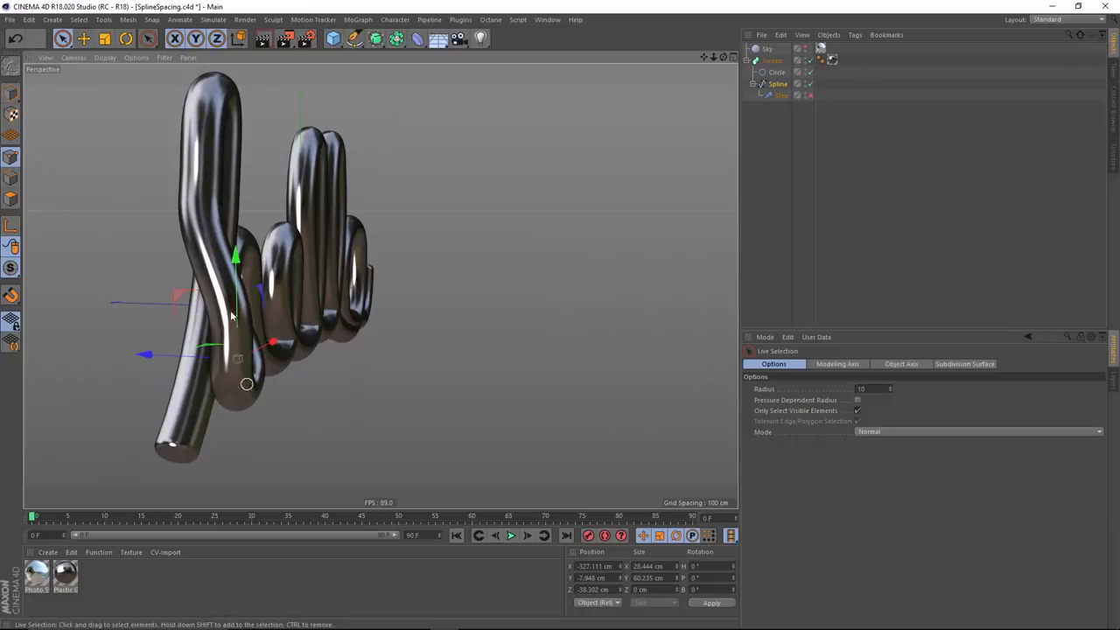
{"action": "mouse_move", "coordinate": [184, 144]}
{"action": "left_mouse_down", "text": "alt"}
{"action": "mouse_move", "coordinate": [144, 336]}
{"action": "mouse_move", "coordinate": [238, 308]}
{"action": "mouse_move", "coordinate": [527, 182]}
{"action": "left_mouse_up", "text": "alt"}
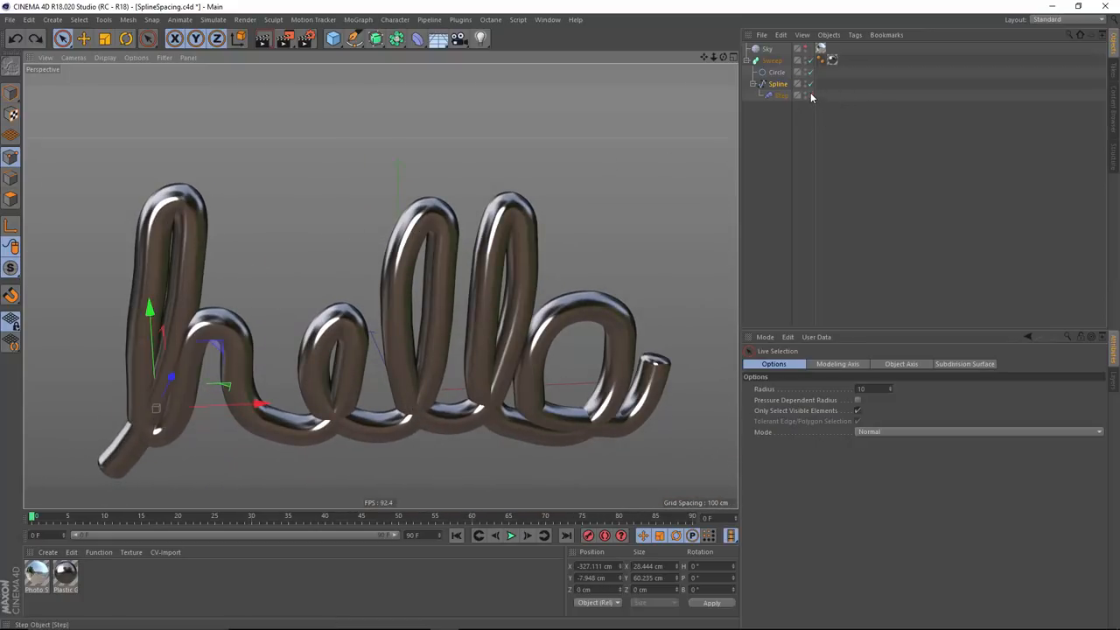
Step: Re-enable the Step effector and inspect the spread loops from low and side angles
{"action": "left_click", "coordinate": [810, 94]}
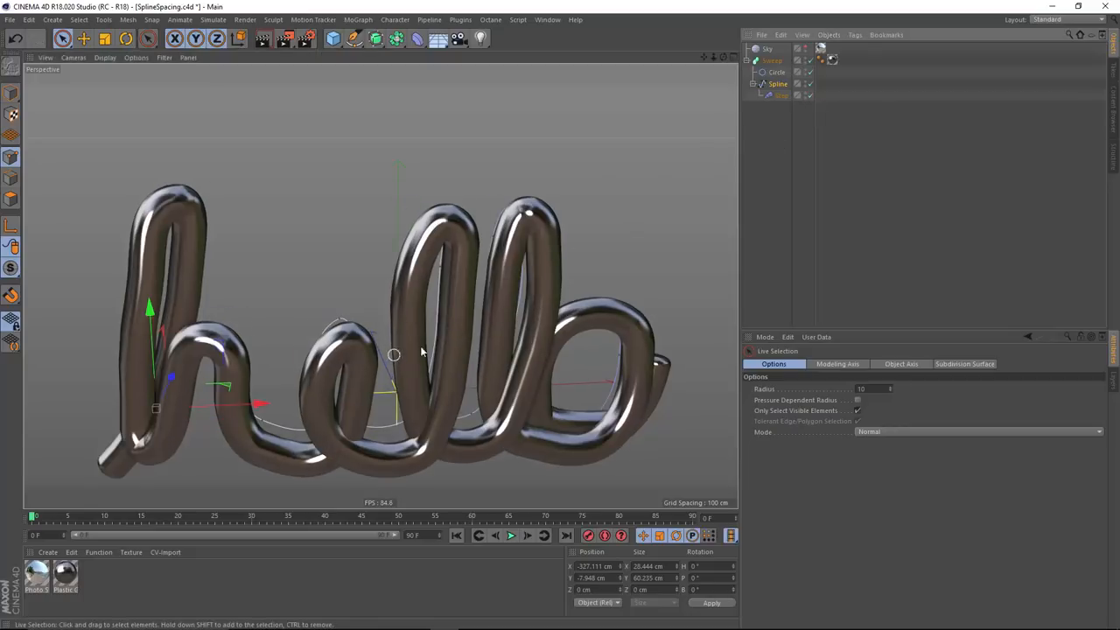
{"action": "left_click", "coordinate": [826, 146]}
{"action": "mouse_move", "coordinate": [597, 218]}
{"action": "left_mouse_down", "text": "alt"}
{"action": "mouse_move", "coordinate": [484, 190]}
{"action": "mouse_move", "coordinate": [471, 145]}
{"action": "mouse_move", "coordinate": [459, 215]}
{"action": "left_mouse_up", "text": "alt"}
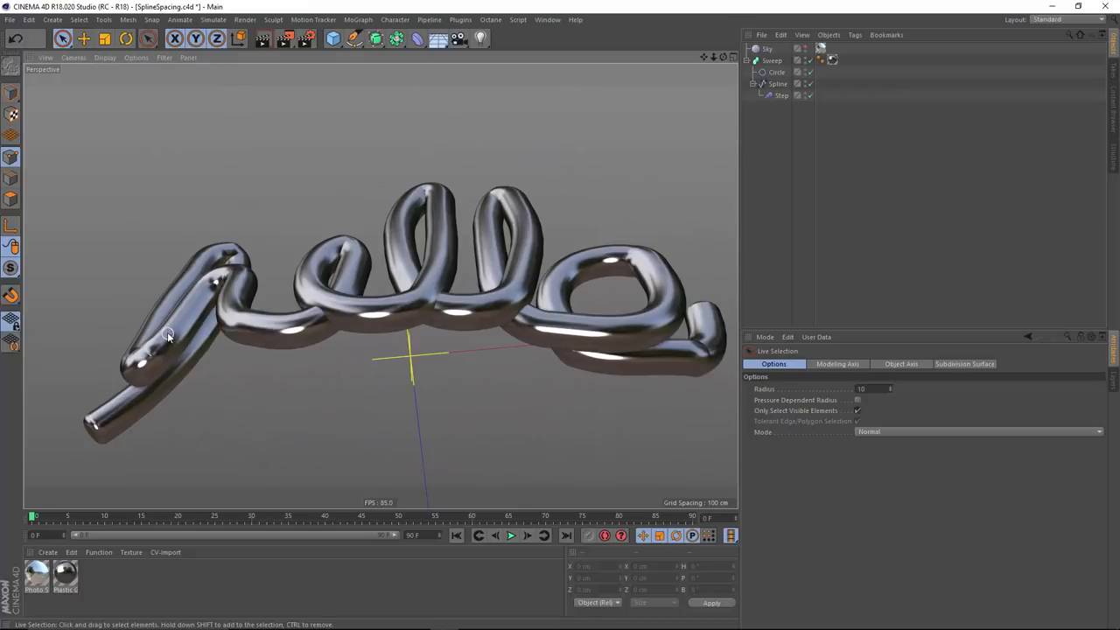
{"action": "mouse_move", "coordinate": [548, 199]}
{"action": "left_mouse_down", "text": "alt"}
{"action": "mouse_move", "coordinate": [525, 262]}
{"action": "mouse_move", "coordinate": [597, 369]}
{"action": "mouse_move", "coordinate": [541, 364]}
{"action": "mouse_move", "coordinate": [360, 301]}
{"action": "mouse_move", "coordinate": [314, 386]}
{"action": "mouse_move", "coordinate": [487, 431]}
{"action": "mouse_move", "coordinate": [501, 461]}
{"action": "mouse_move", "coordinate": [490, 394]}
{"action": "mouse_move", "coordinate": [525, 350]}
{"action": "left_mouse_up", "text": "alt"}
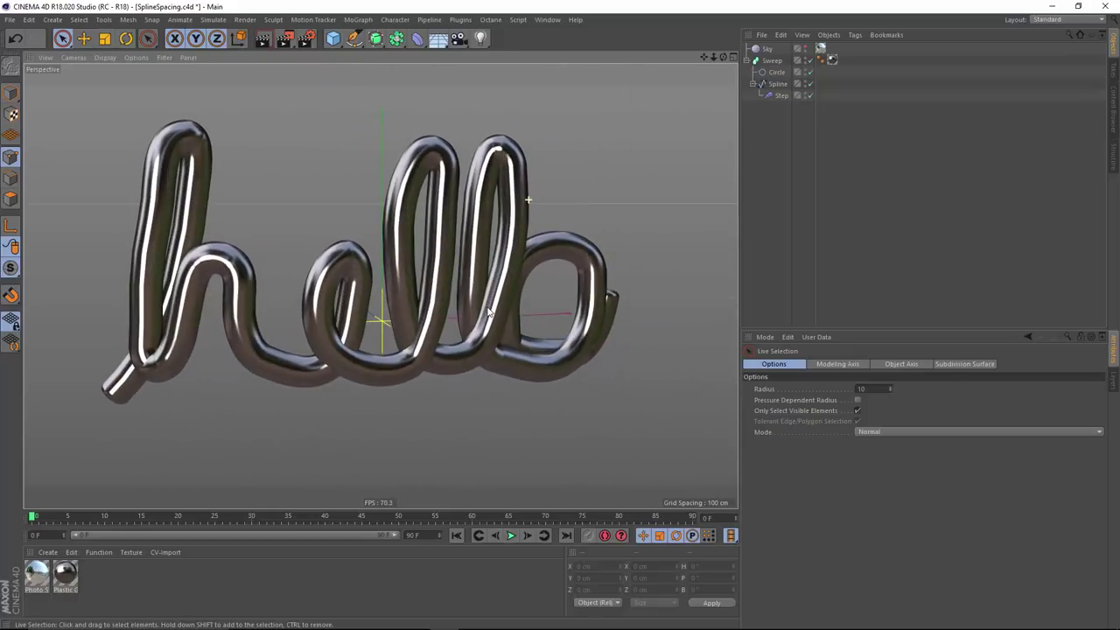
Step: Delete the old Step effector from the scene
{"action": "left_click", "coordinate": [781, 96]}
{"action": "key", "text": "Delete"}
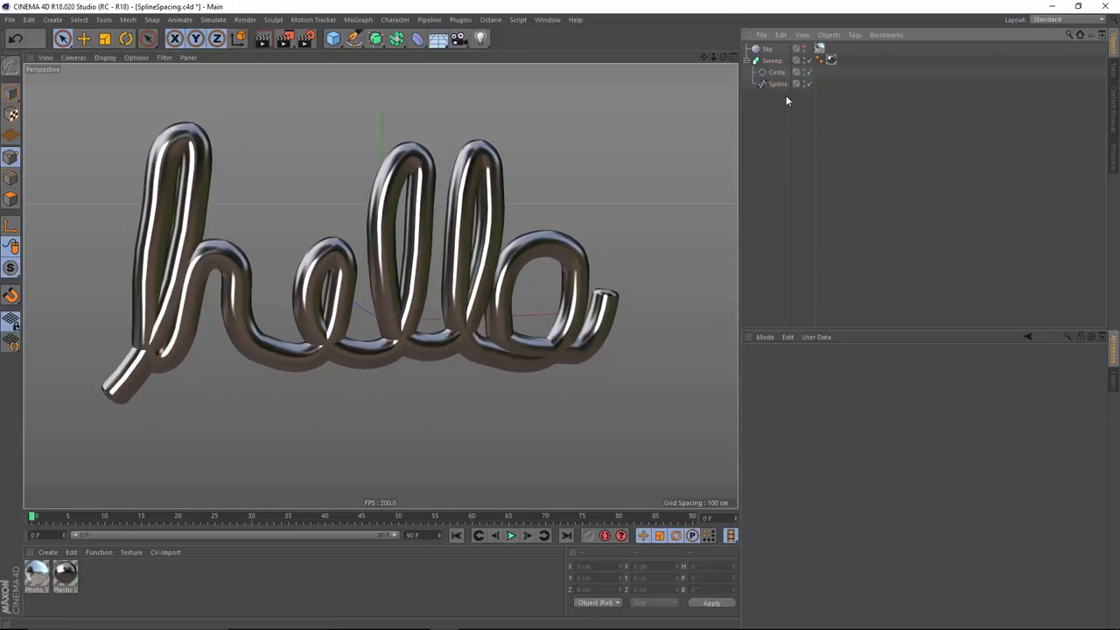
{"action": "left_click_drag", "start_coordinate": [364, 261], "coordinate": [526, 262], "text": "alt"}
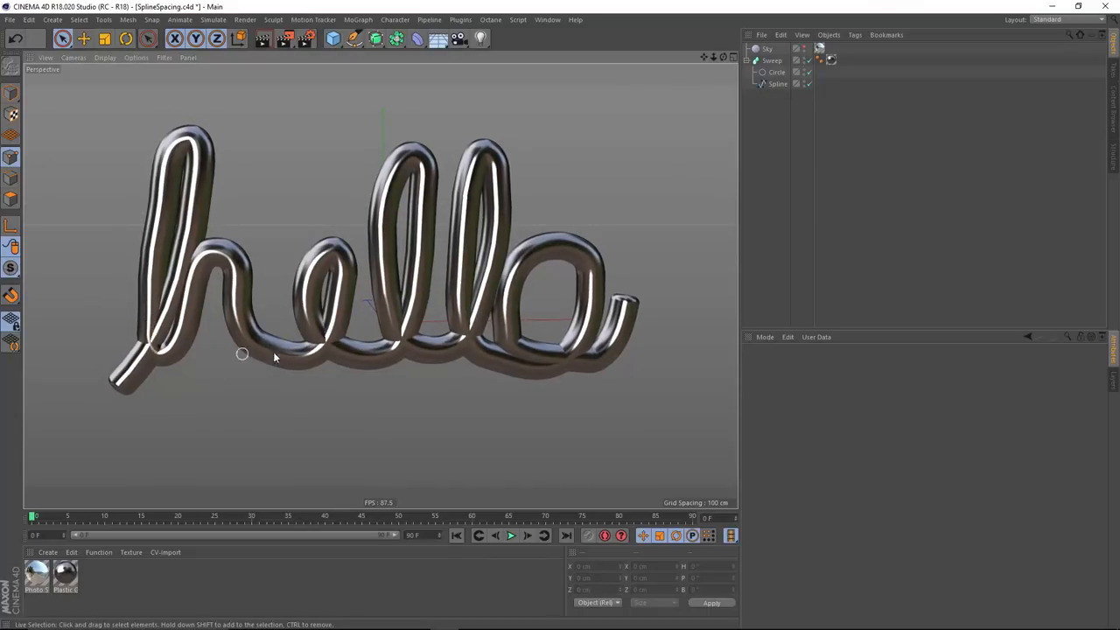
Step: Add a new MoGraph Step effector and nest it under the hello Spline
{"action": "left_click", "coordinate": [778, 83]}
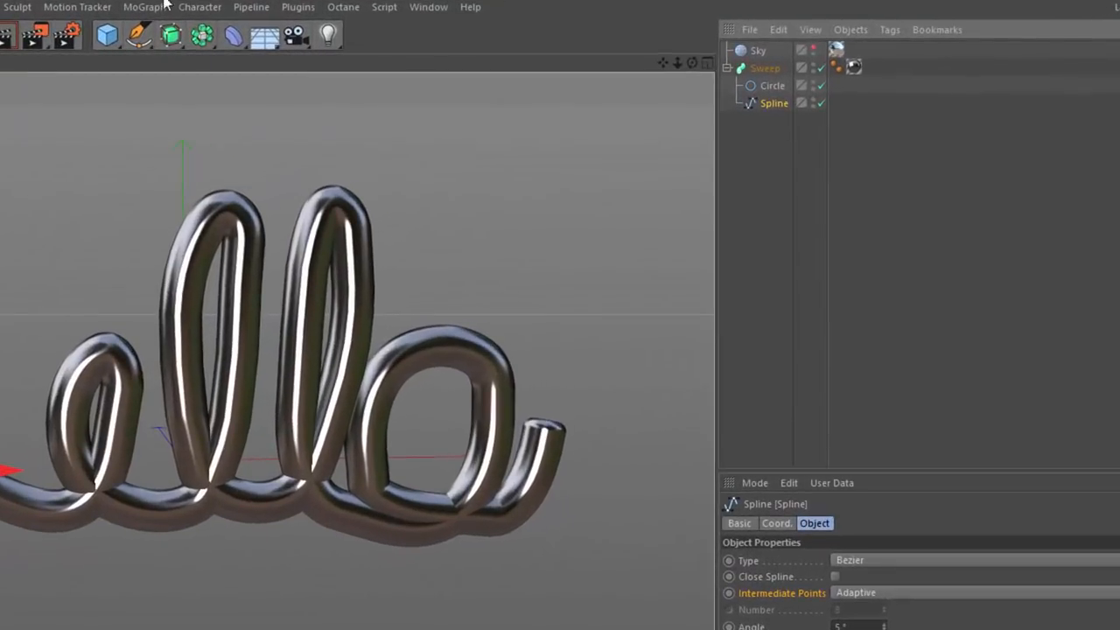
{"action": "left_click", "coordinate": [145, 7]}
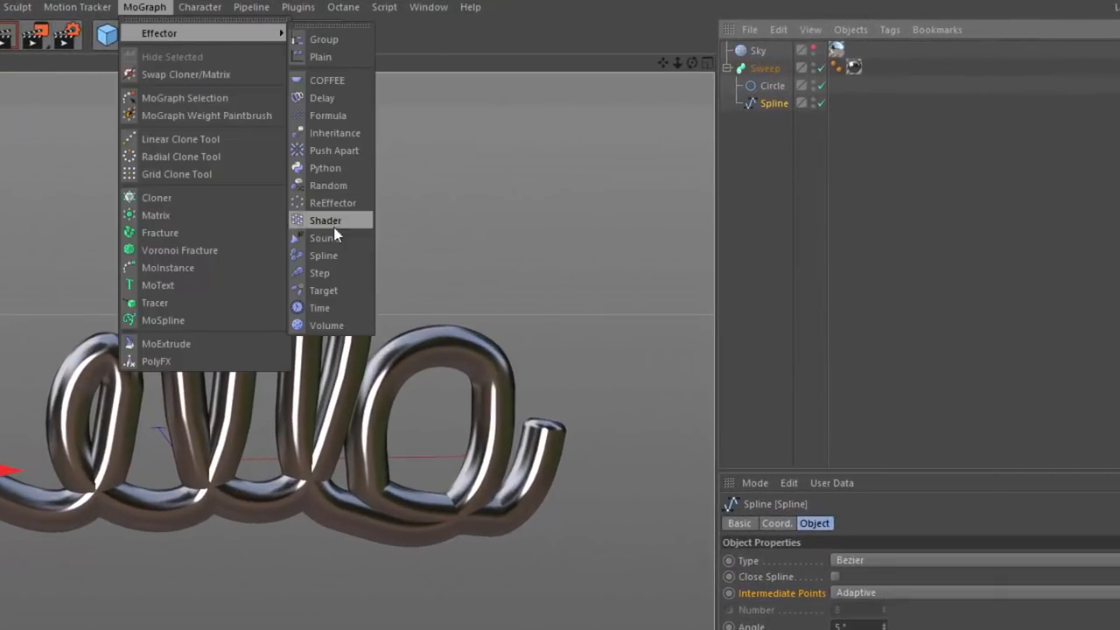
{"action": "left_click", "coordinate": [338, 270]}
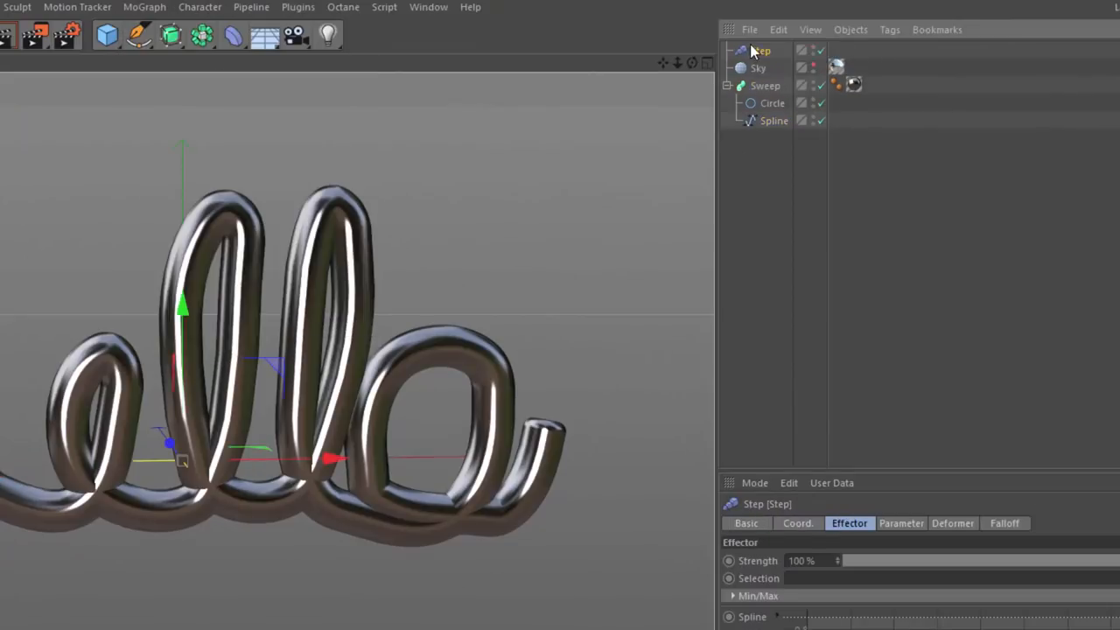
{"action": "left_click_drag", "start_coordinate": [770, 121], "coordinate": [771, 121]}
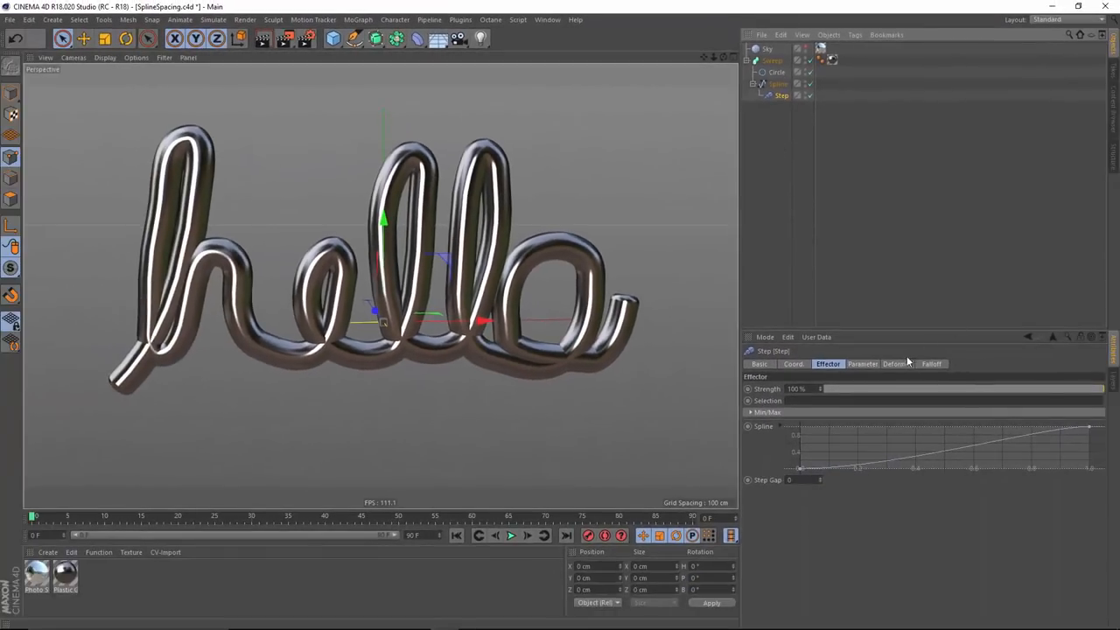
Step: Set the Step effector's deformer to act on individual points
{"action": "left_click", "coordinate": [894, 363]}
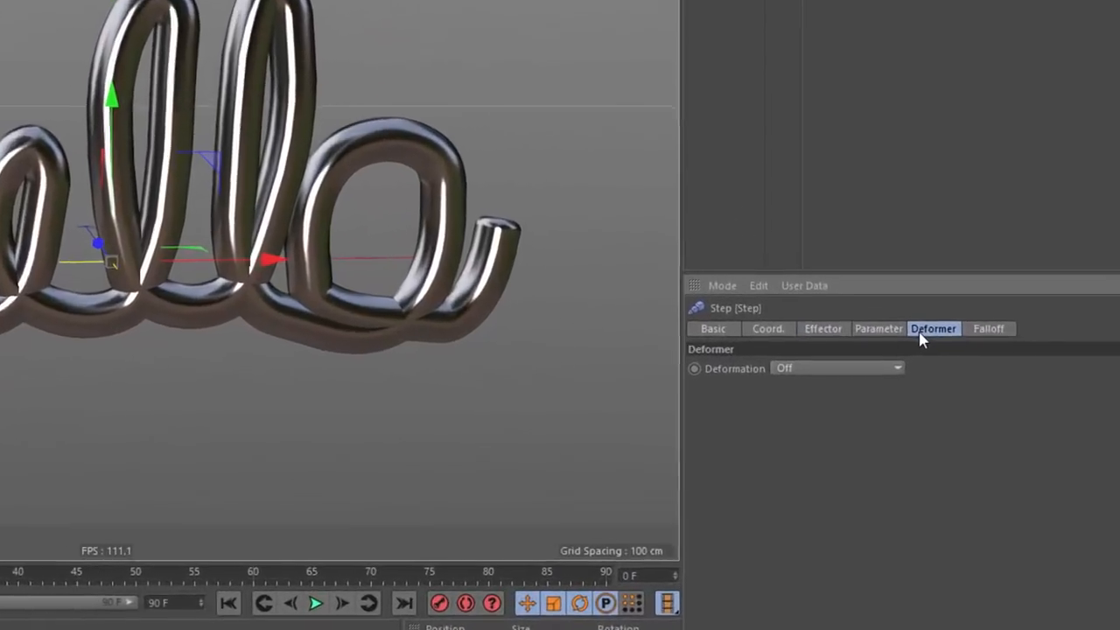
{"action": "left_click", "coordinate": [824, 346]}
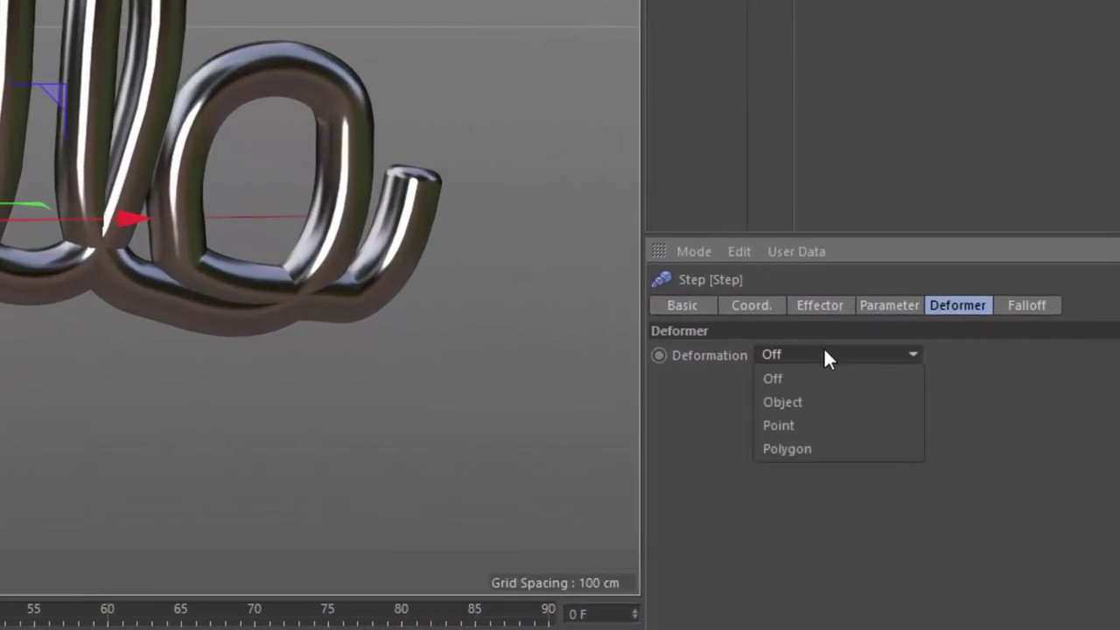
{"action": "left_click", "coordinate": [814, 426]}
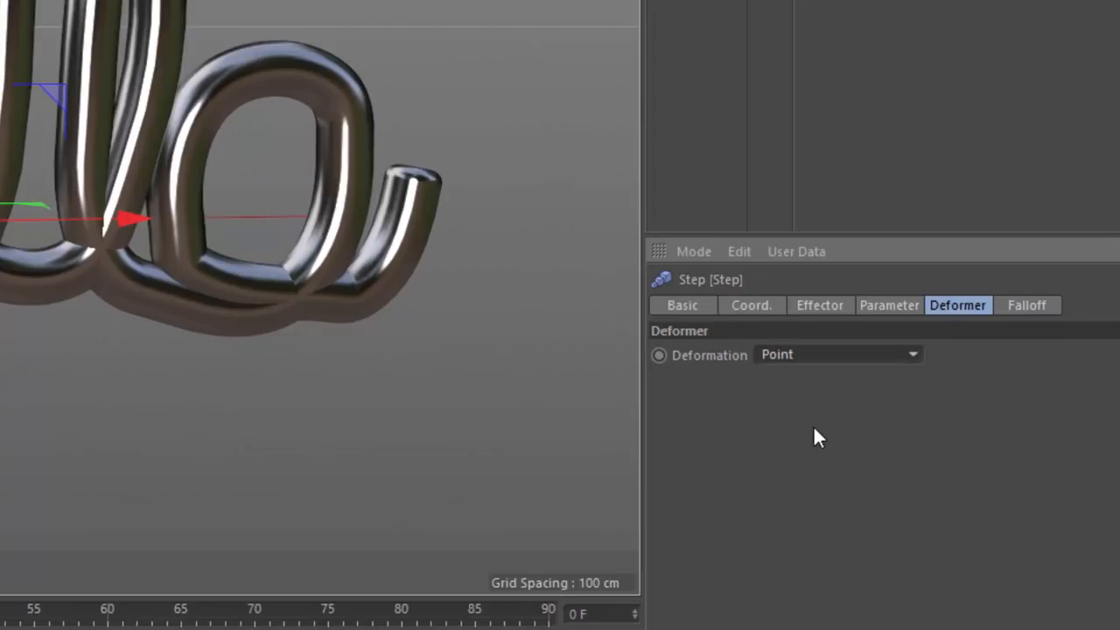
Step: Switch the effector from scale to position, test a 53 cm Z offset, then undo it to 0 cm
{"action": "left_click", "coordinate": [884, 308]}
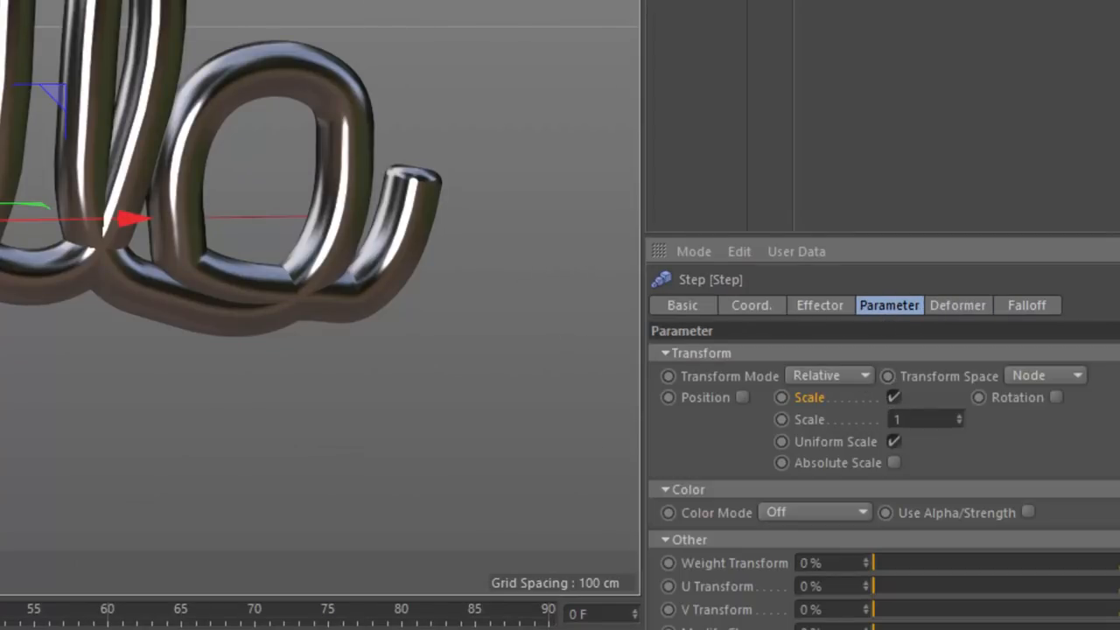
{"action": "left_click", "coordinate": [892, 397]}
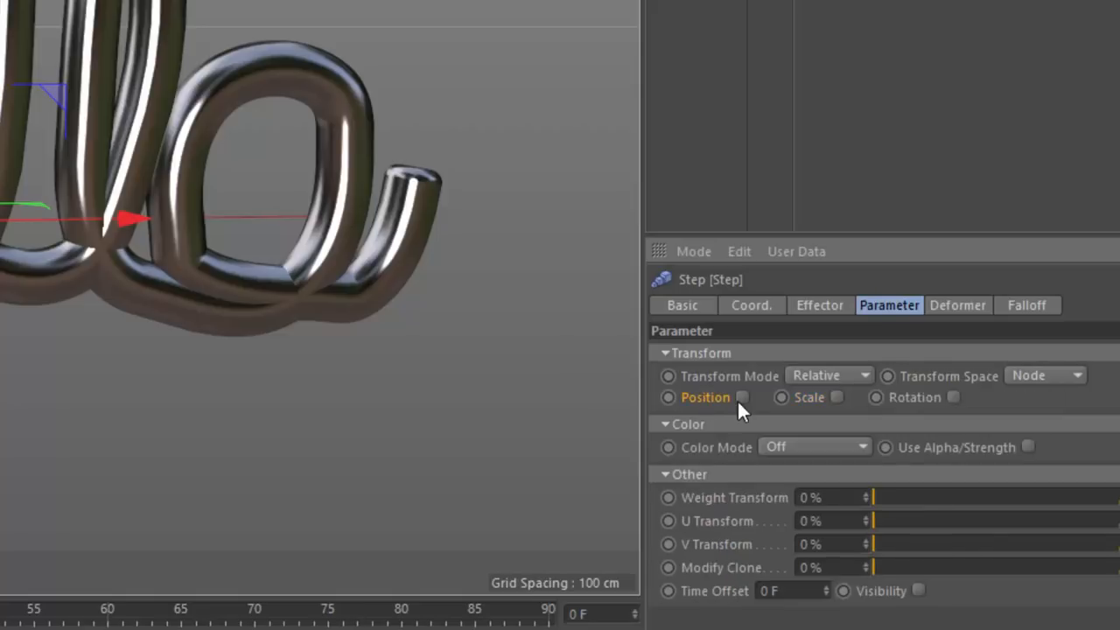
{"action": "left_click", "coordinate": [743, 398]}
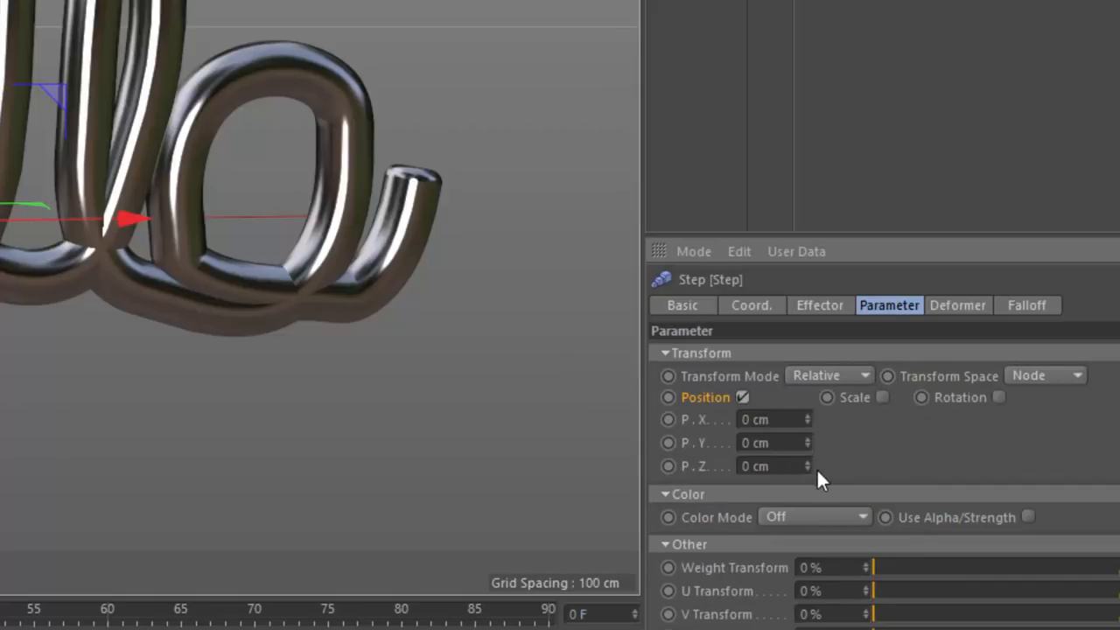
{"action": "mouse_move", "coordinate": [806, 466]}
{"action": "left_mouse_down"}
{"action": "mouse_move", "coordinate": [806, 454]}
{"action": "mouse_move", "coordinate": [806, 471]}
{"action": "left_mouse_up"}
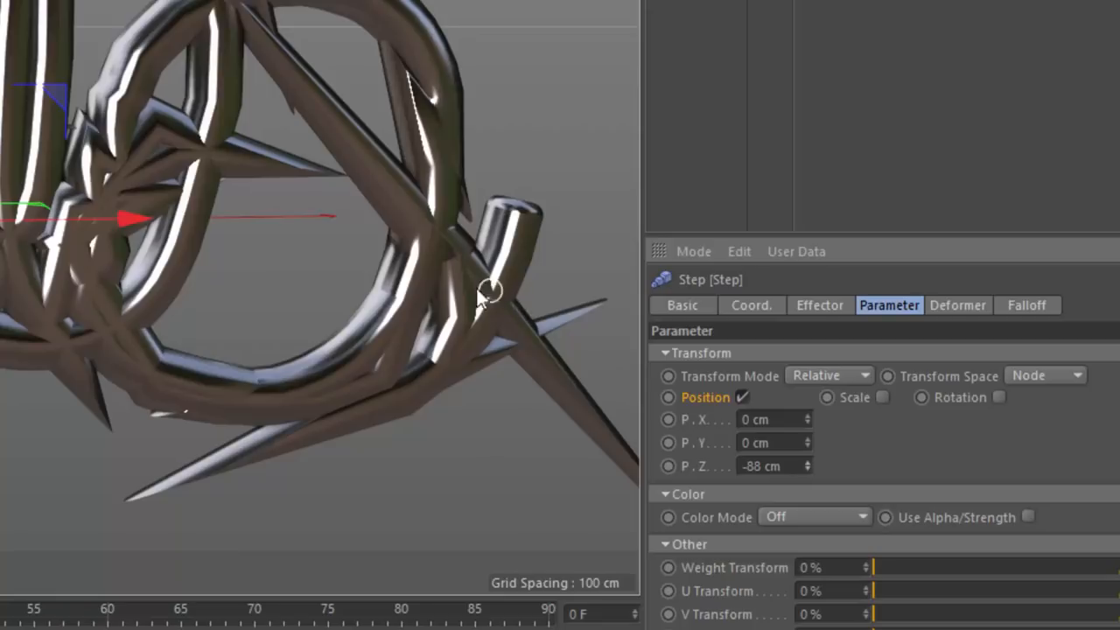
{"action": "key", "text": "ctrl+z"}
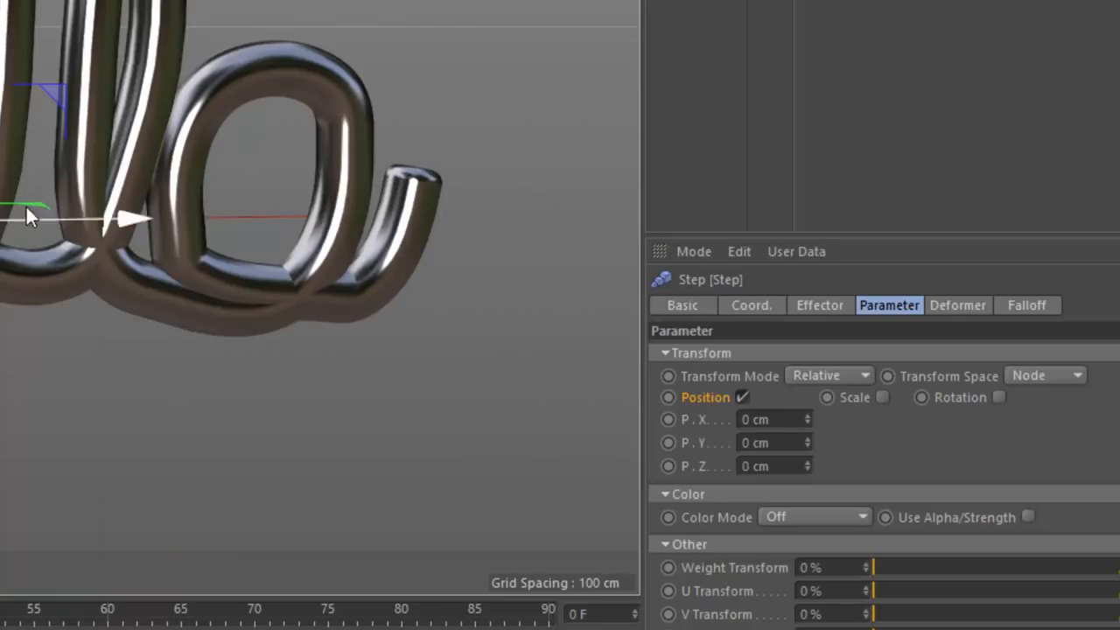
Step: Set Transform Space to Effector and start pushing the loops apart with a negative P.Z
{"action": "left_click", "coordinate": [1074, 376]}
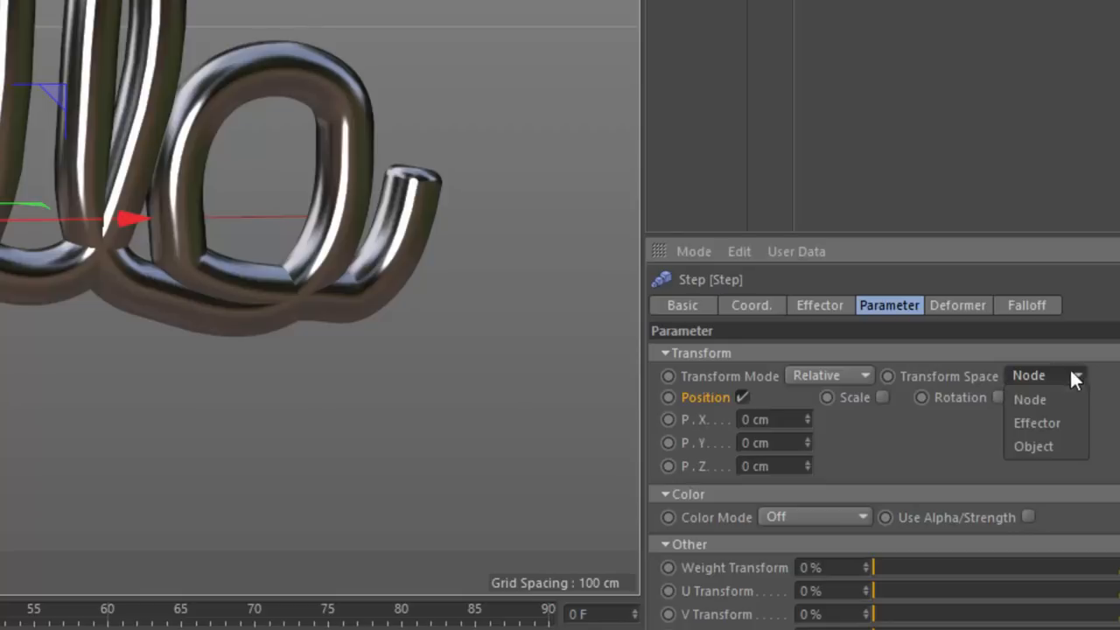
{"action": "left_click", "coordinate": [1051, 421]}
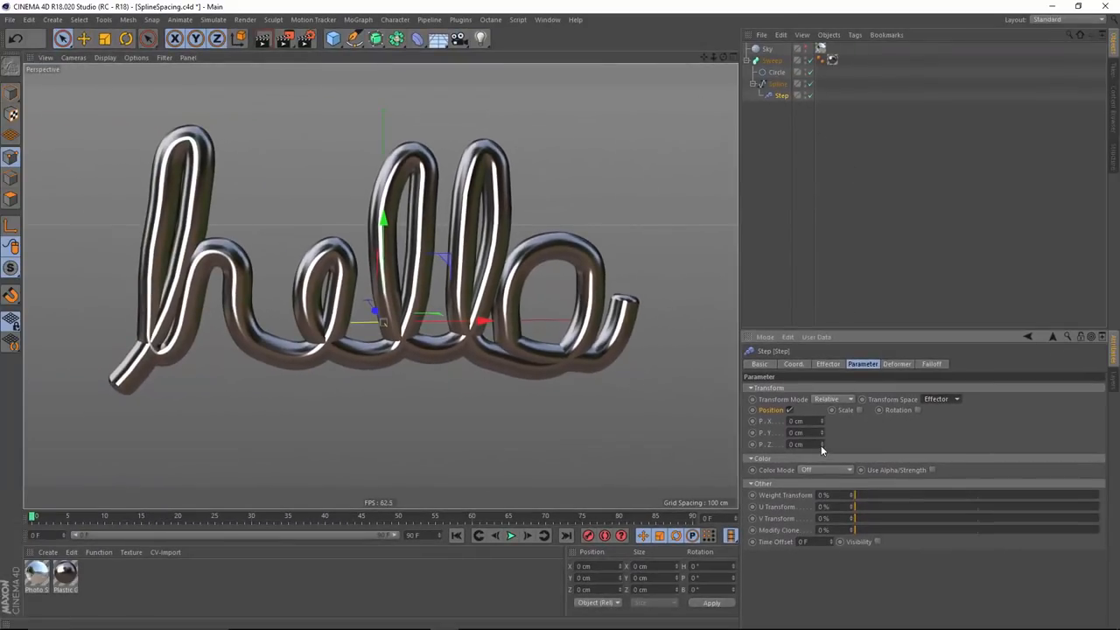
{"action": "left_click_drag", "start_coordinate": [822, 444], "coordinate": [822, 473]}
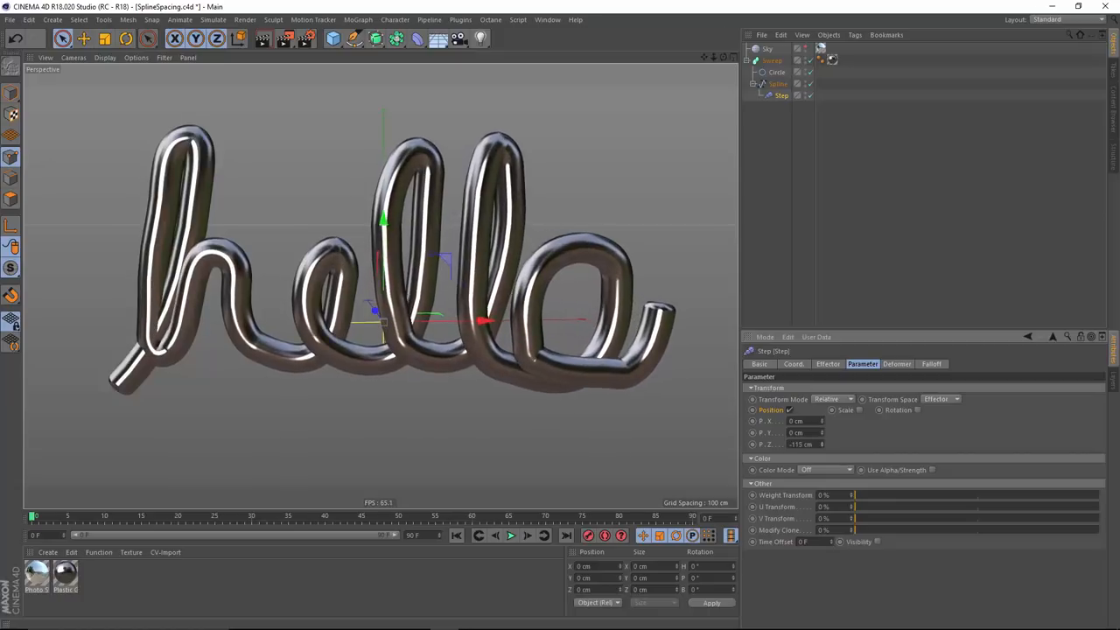
{"action": "left_click_drag", "start_coordinate": [822, 445], "coordinate": [822, 443]}
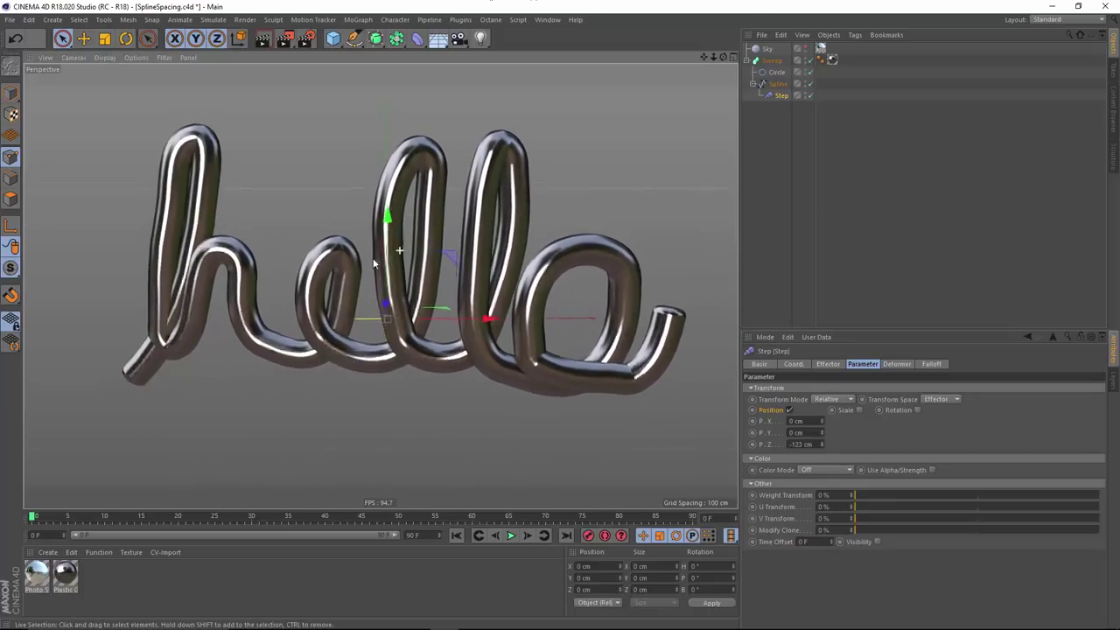
Step: Increase the depth offset to -263 cm and check the spread from several angles
{"action": "mouse_move", "coordinate": [322, 226]}
{"action": "left_mouse_down", "text": "alt"}
{"action": "mouse_move", "coordinate": [379, 162]}
{"action": "mouse_move", "coordinate": [560, 358]}
{"action": "mouse_move", "coordinate": [477, 350]}
{"action": "left_mouse_up", "text": "alt"}
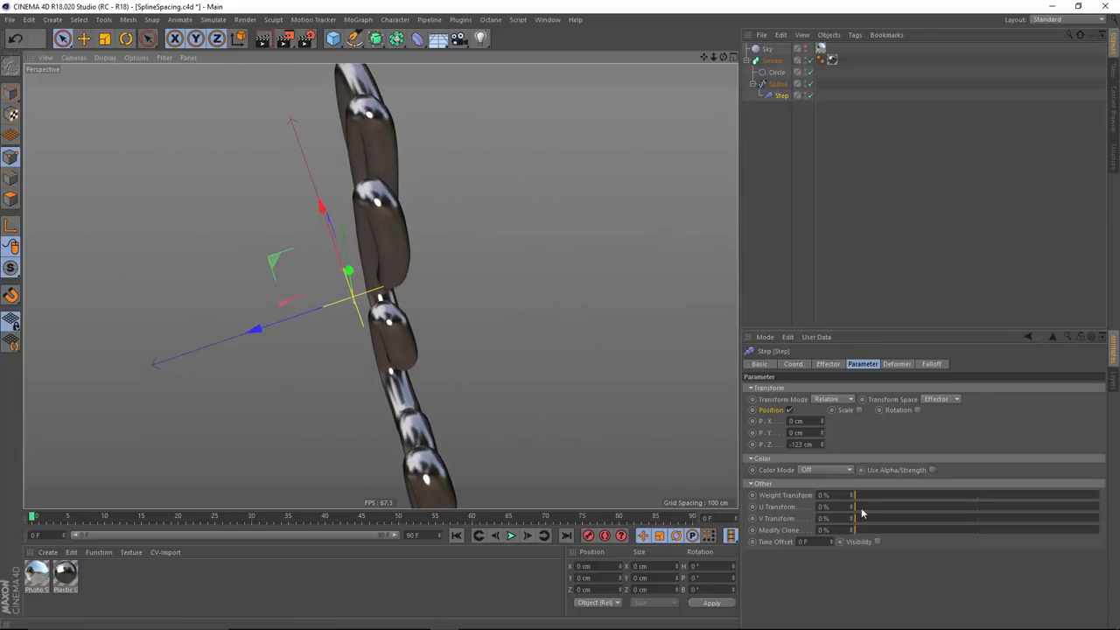
{"action": "left_click_drag", "start_coordinate": [823, 444], "coordinate": [822, 490]}
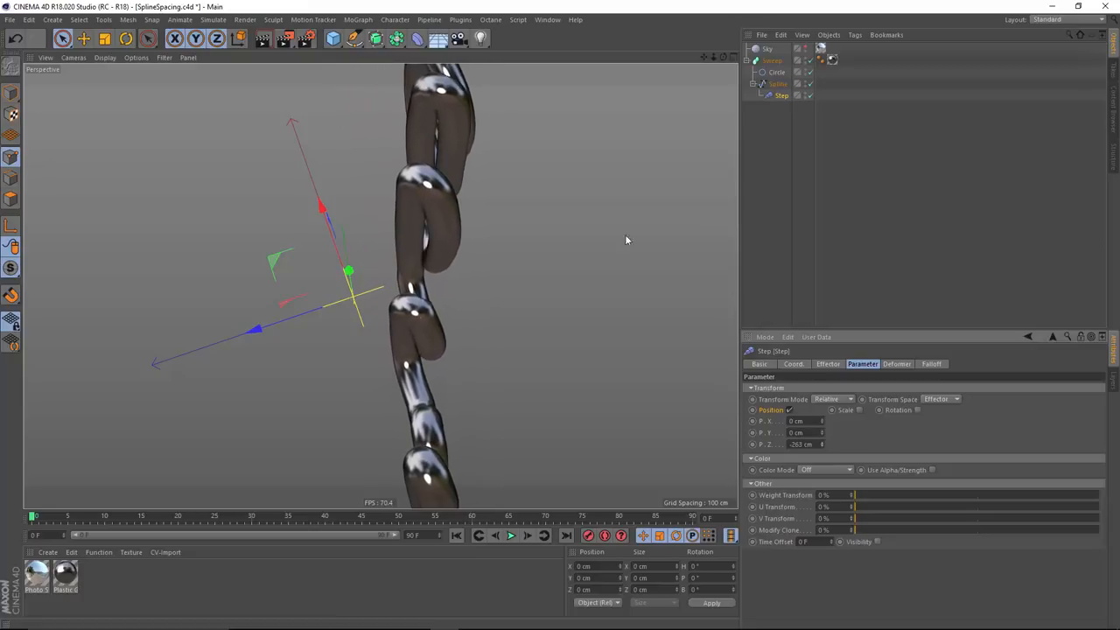
{"action": "mouse_move", "coordinate": [378, 222]}
{"action": "left_mouse_down", "text": "alt"}
{"action": "mouse_move", "coordinate": [210, 84]}
{"action": "mouse_move", "coordinate": [195, 182]}
{"action": "mouse_move", "coordinate": [311, 261]}
{"action": "mouse_move", "coordinate": [329, 257]}
{"action": "mouse_move", "coordinate": [313, 229]}
{"action": "mouse_move", "coordinate": [331, 174]}
{"action": "mouse_move", "coordinate": [322, 92]}
{"action": "mouse_move", "coordinate": [351, 188]}
{"action": "mouse_move", "coordinate": [375, 160]}
{"action": "mouse_move", "coordinate": [316, 154]}
{"action": "mouse_move", "coordinate": [306, 166]}
{"action": "mouse_move", "coordinate": [295, 133]}
{"action": "mouse_move", "coordinate": [302, 144]}
{"action": "mouse_move", "coordinate": [337, 135]}
{"action": "mouse_move", "coordinate": [284, 313]}
{"action": "mouse_move", "coordinate": [298, 327]}
{"action": "mouse_move", "coordinate": [286, 317]}
{"action": "left_mouse_up", "text": "alt"}
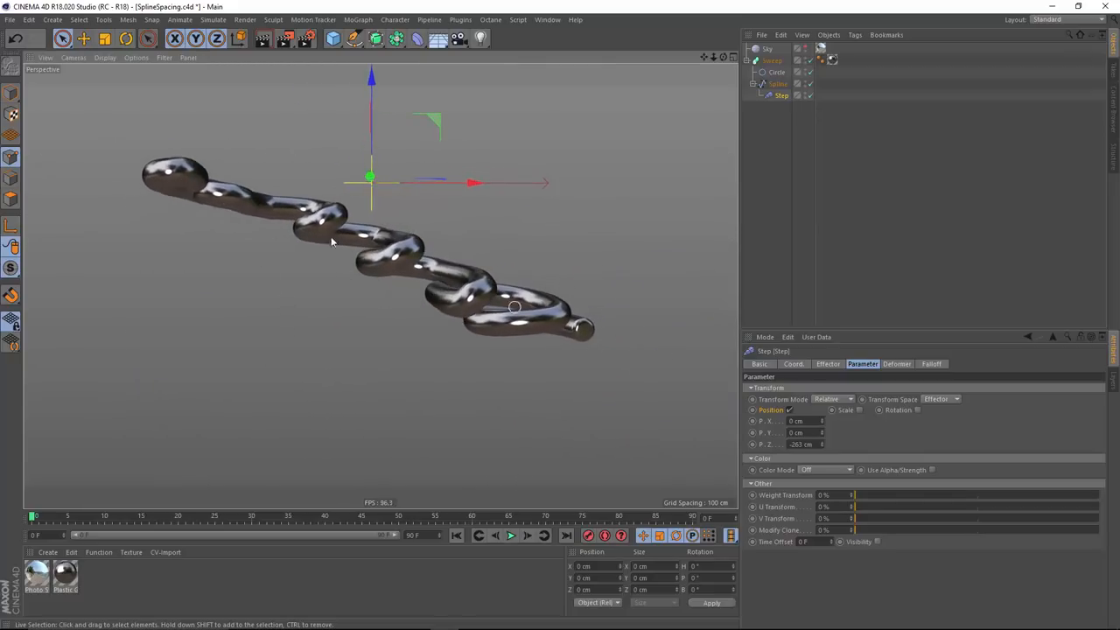
{"action": "mouse_move", "coordinate": [443, 341]}
{"action": "left_mouse_down", "text": "alt"}
{"action": "mouse_move", "coordinate": [413, 175]}
{"action": "mouse_move", "coordinate": [411, 201]}
{"action": "left_mouse_up", "text": "alt"}
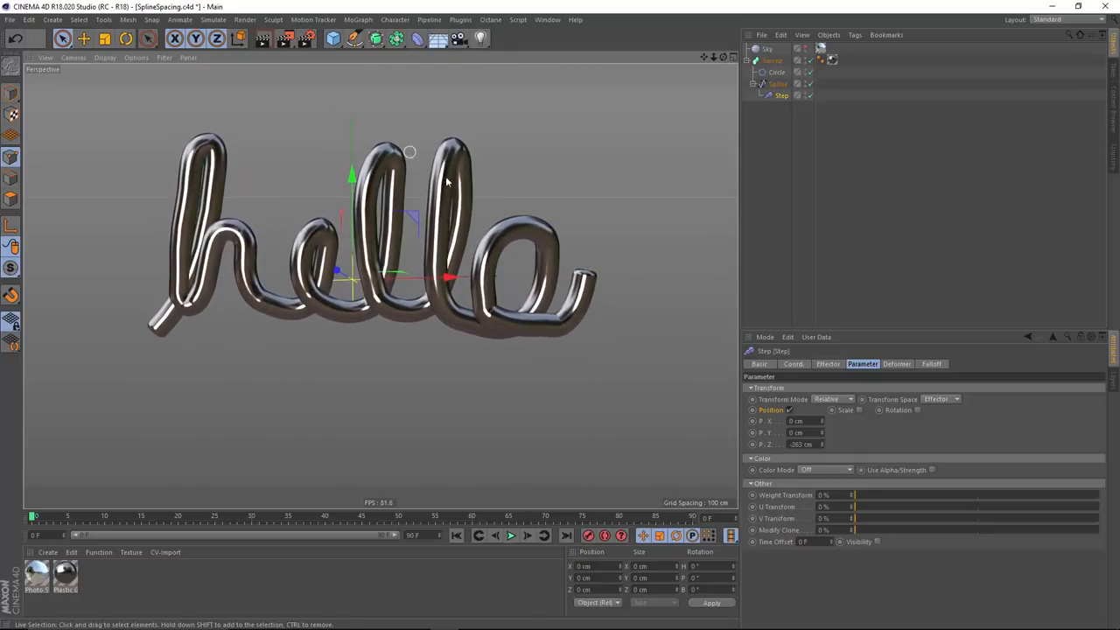
Step: Drag the Step Effector spline graph points into a bell-shaped hump and inspect the result
{"action": "left_click", "coordinate": [827, 364]}
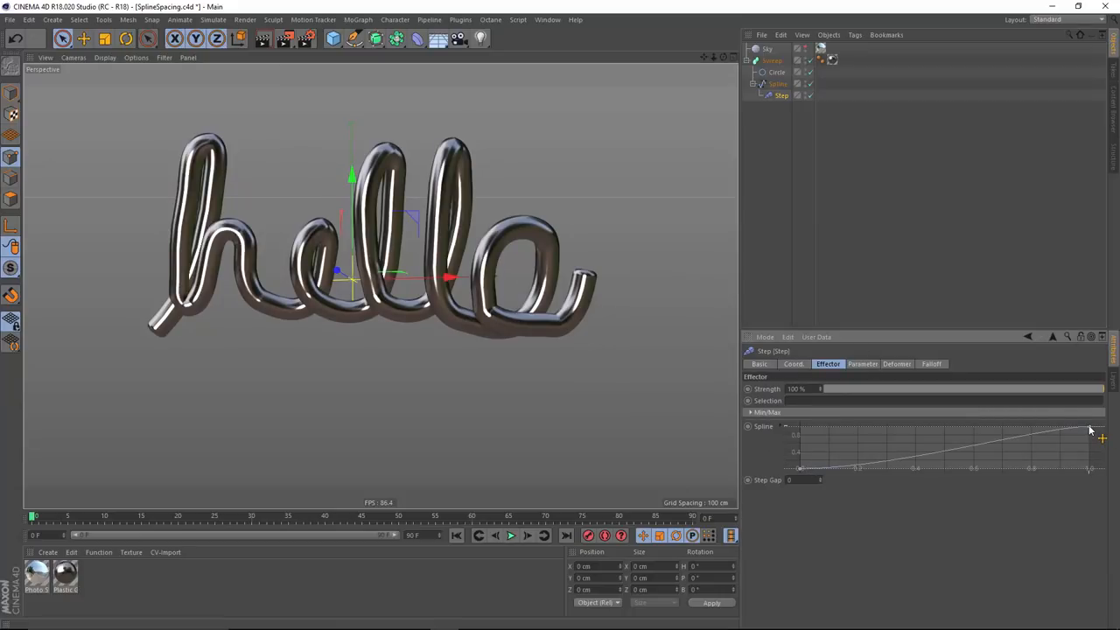
{"action": "mouse_move", "coordinate": [1090, 431]}
{"action": "left_mouse_down"}
{"action": "mouse_move", "coordinate": [933, 425]}
{"action": "mouse_move", "coordinate": [1075, 470]}
{"action": "left_mouse_up"}
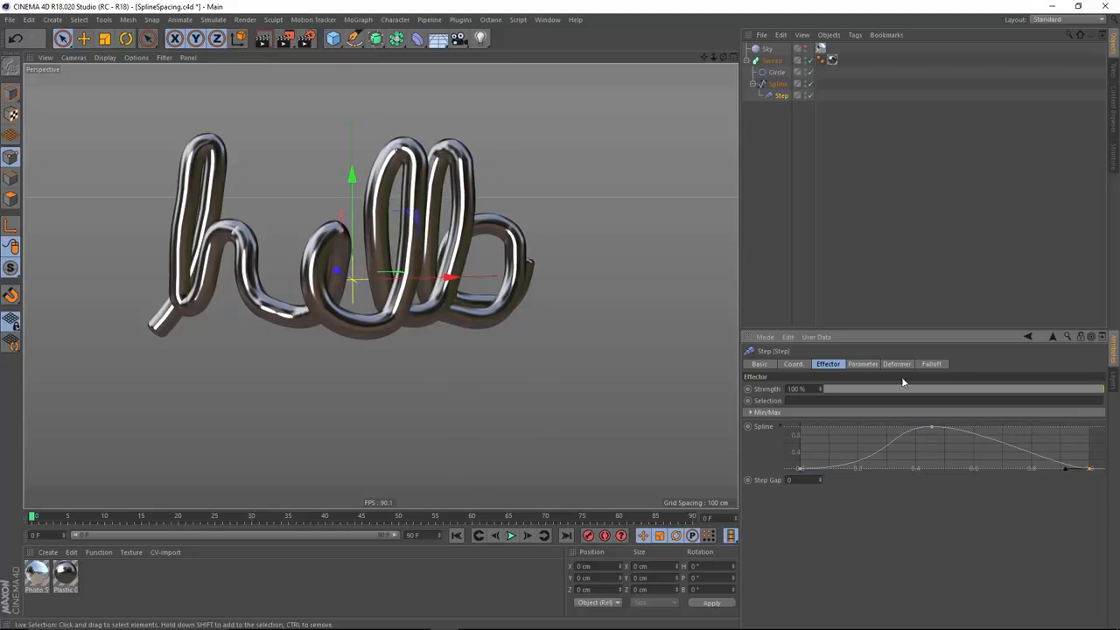
{"action": "left_click_drag", "start_coordinate": [933, 429], "coordinate": [906, 435]}
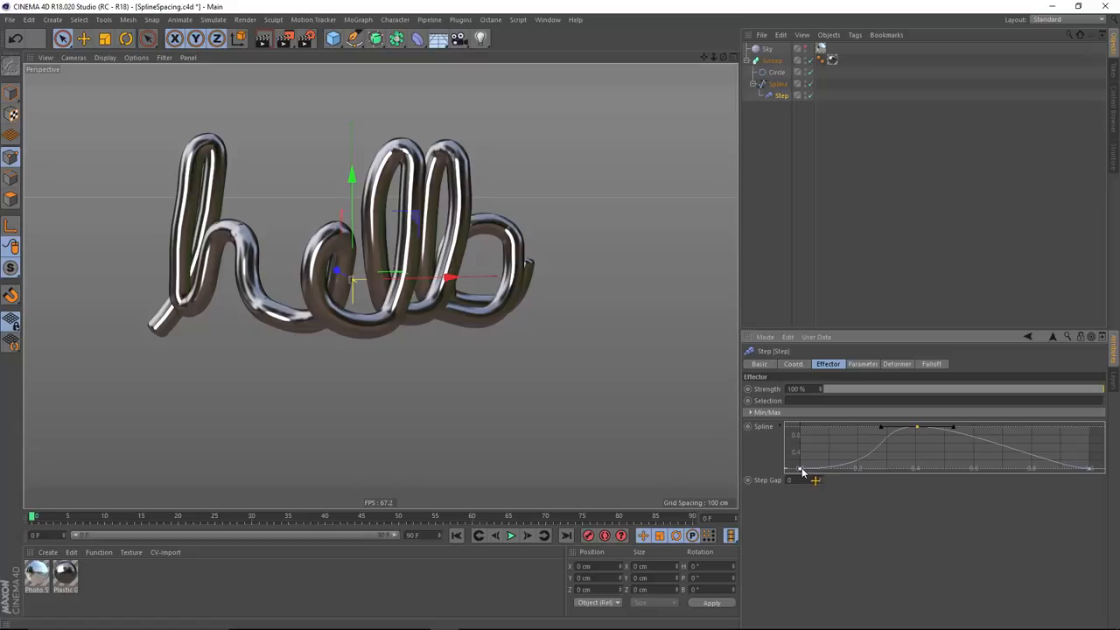
{"action": "mouse_move", "coordinate": [874, 473]}
{"action": "left_mouse_down"}
{"action": "mouse_move", "coordinate": [820, 468]}
{"action": "mouse_move", "coordinate": [825, 447]}
{"action": "left_mouse_up"}
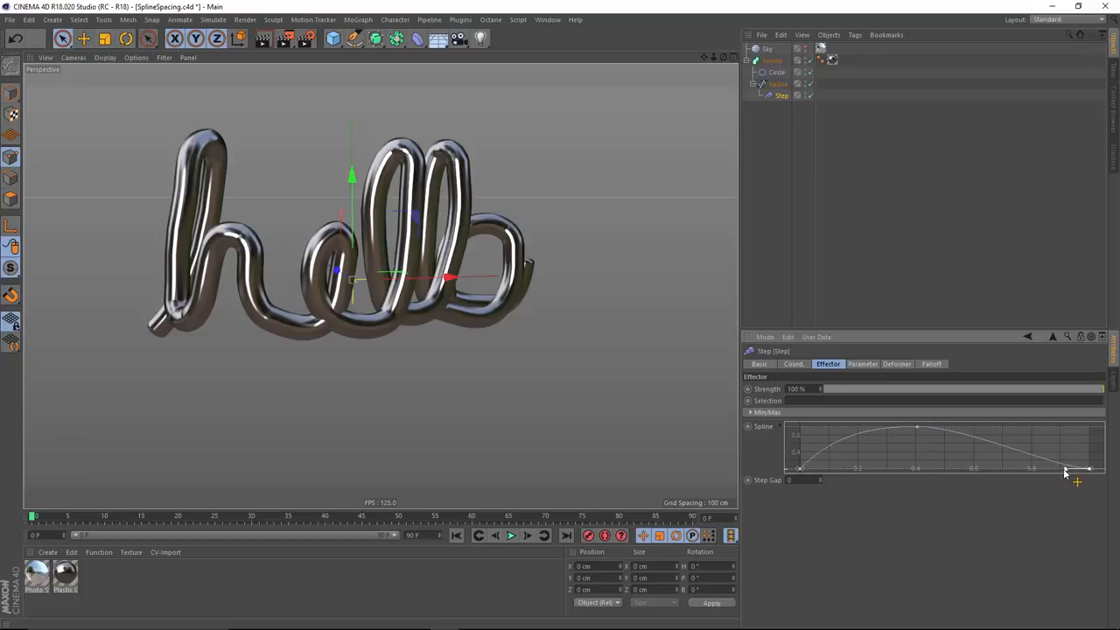
{"action": "left_click_drag", "start_coordinate": [1087, 470], "coordinate": [1081, 452]}
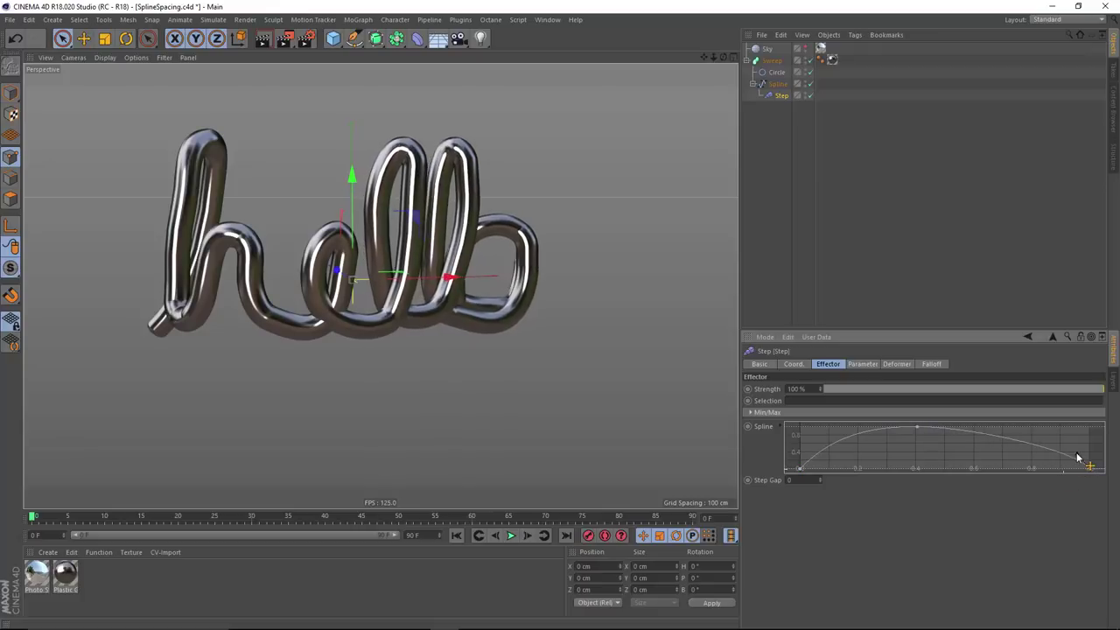
{"action": "left_click", "coordinate": [770, 147]}
{"action": "mouse_move", "coordinate": [393, 218]}
{"action": "left_mouse_down", "text": "alt"}
{"action": "mouse_move", "coordinate": [484, 161]}
{"action": "mouse_move", "coordinate": [374, 264]}
{"action": "mouse_move", "coordinate": [354, 128]}
{"action": "left_mouse_up", "text": "alt"}
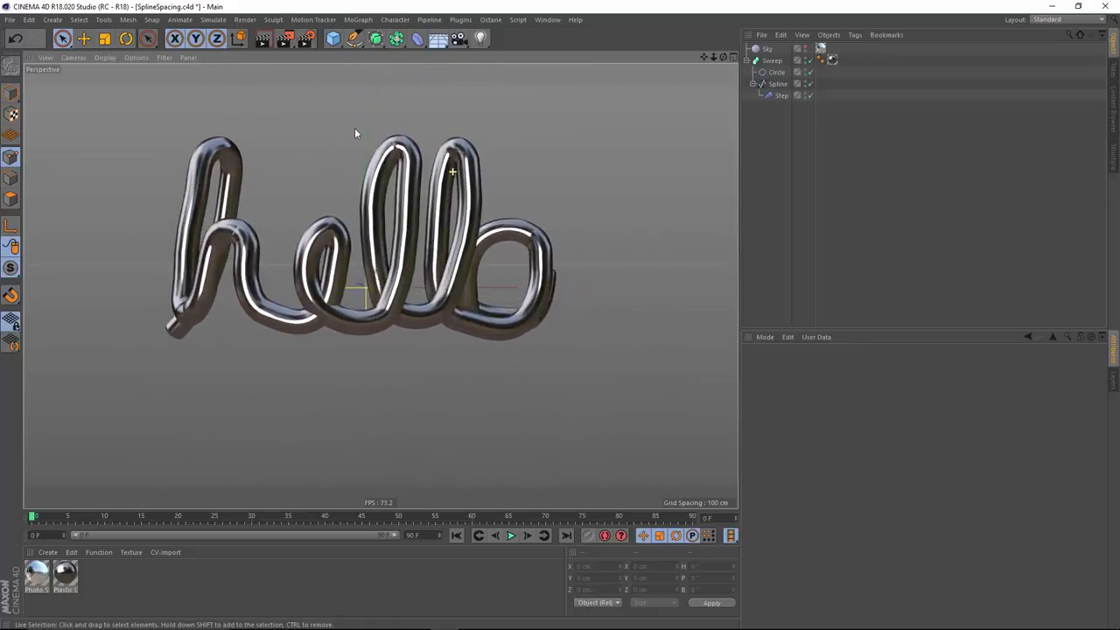
Step: Raise the peak of the Step curve and view hello obliquely
{"action": "left_click", "coordinate": [782, 95]}
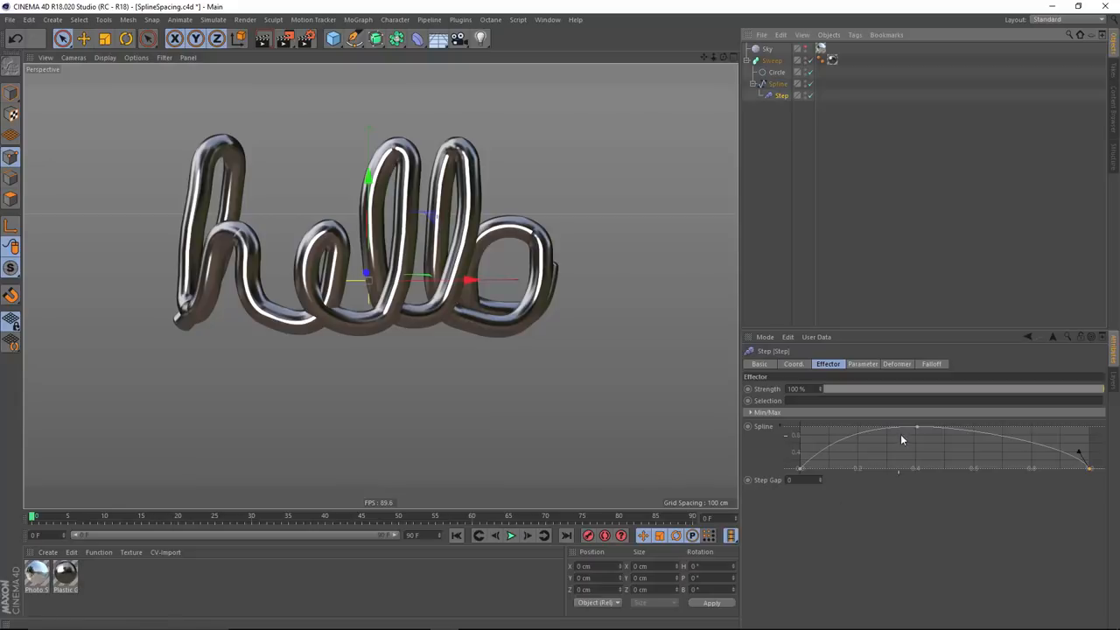
{"action": "left_click_drag", "start_coordinate": [919, 431], "coordinate": [919, 415]}
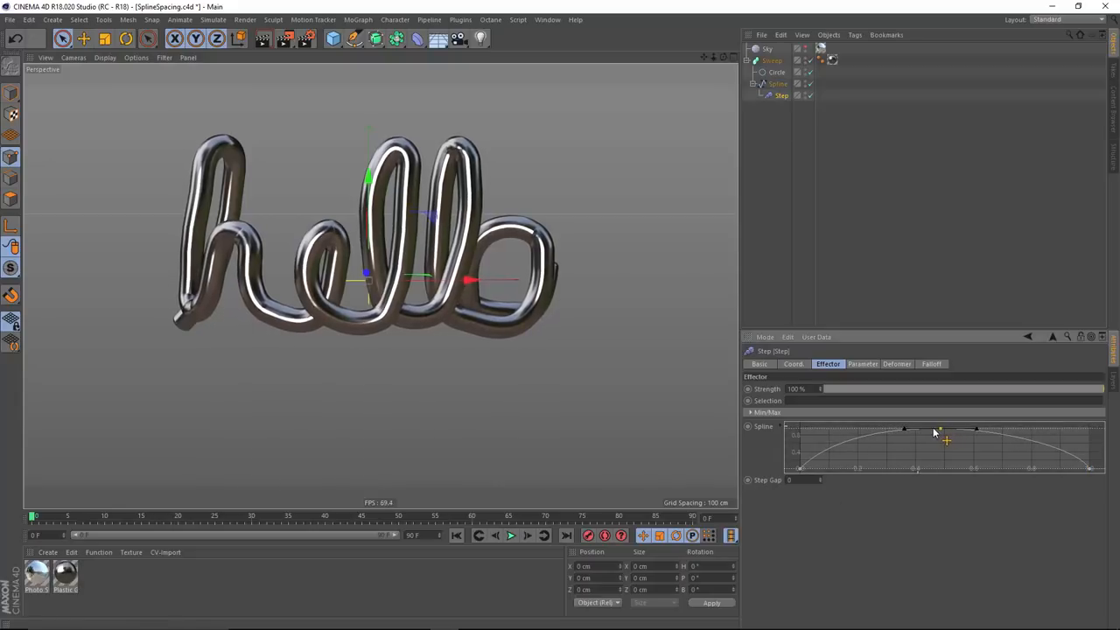
{"action": "mouse_move", "coordinate": [367, 219]}
{"action": "left_mouse_down", "text": "alt"}
{"action": "mouse_move", "coordinate": [341, 357]}
{"action": "mouse_move", "coordinate": [528, 323]}
{"action": "left_mouse_up", "text": "alt"}
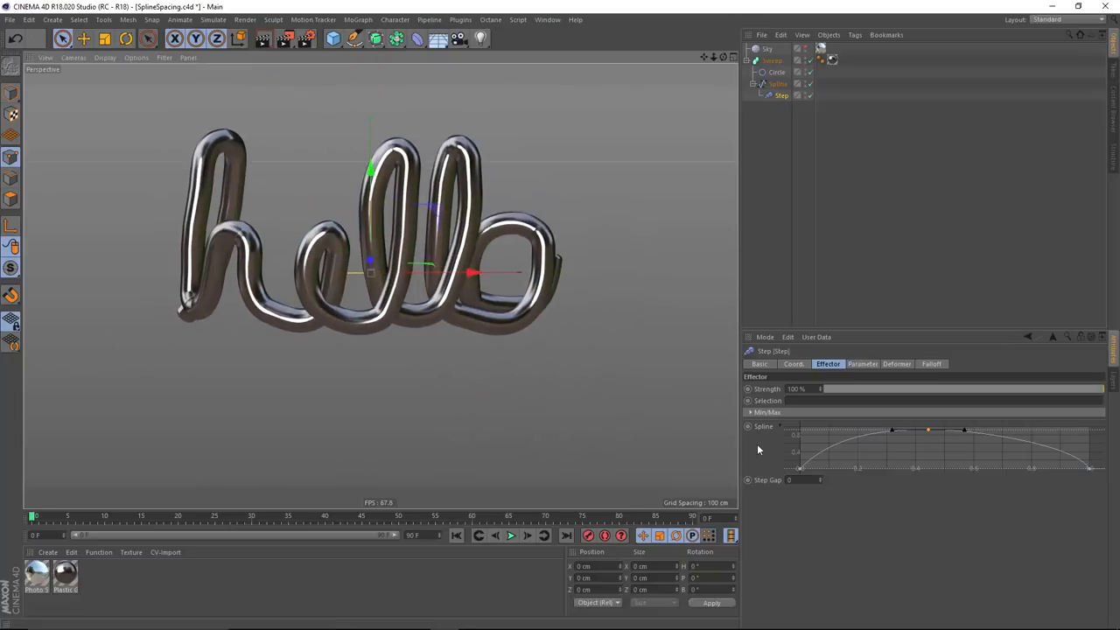
Step: Flatten the tangent handles at the curve's first and last points, then zoom in to review
{"action": "left_click", "coordinate": [804, 471]}
{"action": "left_click_drag", "start_coordinate": [825, 448], "coordinate": [836, 471]}
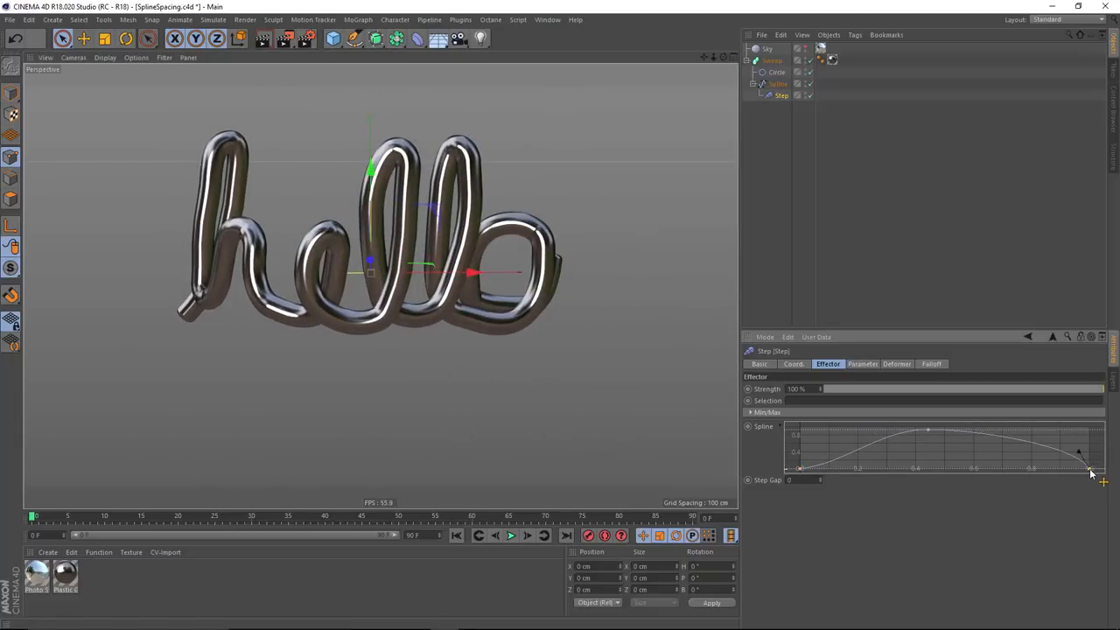
{"action": "left_click_drag", "start_coordinate": [1081, 455], "coordinate": [1066, 480]}
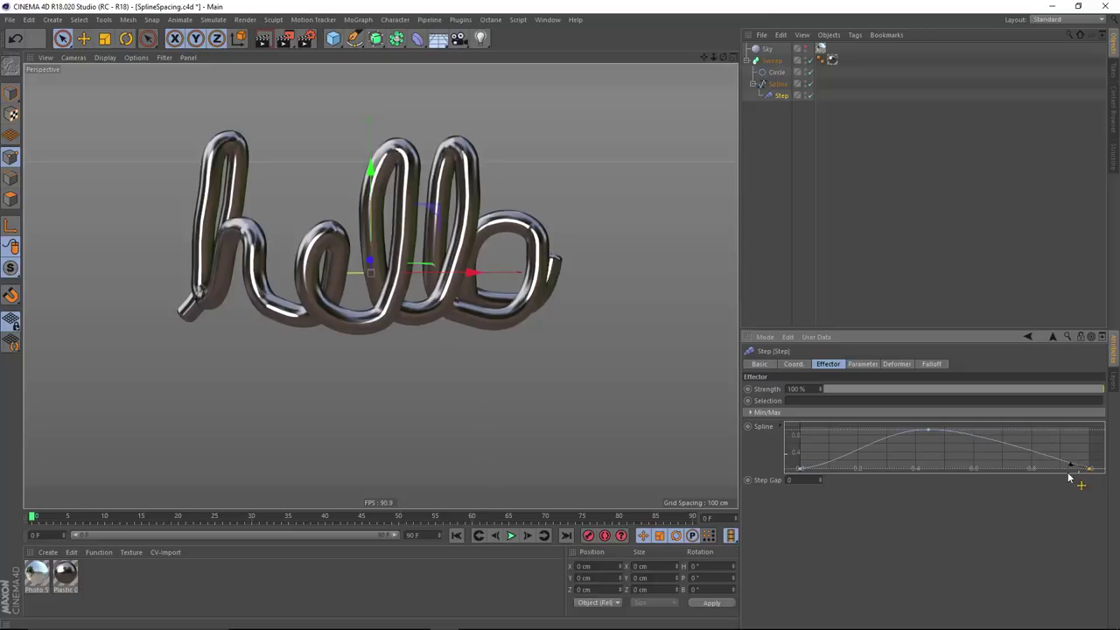
{"action": "left_click", "coordinate": [786, 212]}
{"action": "mouse_move", "coordinate": [692, 254]}
{"action": "left_mouse_down", "text": "alt"}
{"action": "mouse_move", "coordinate": [285, 223]}
{"action": "mouse_move", "coordinate": [324, 301]}
{"action": "mouse_move", "coordinate": [368, 262]}
{"action": "left_mouse_up", "text": "alt"}
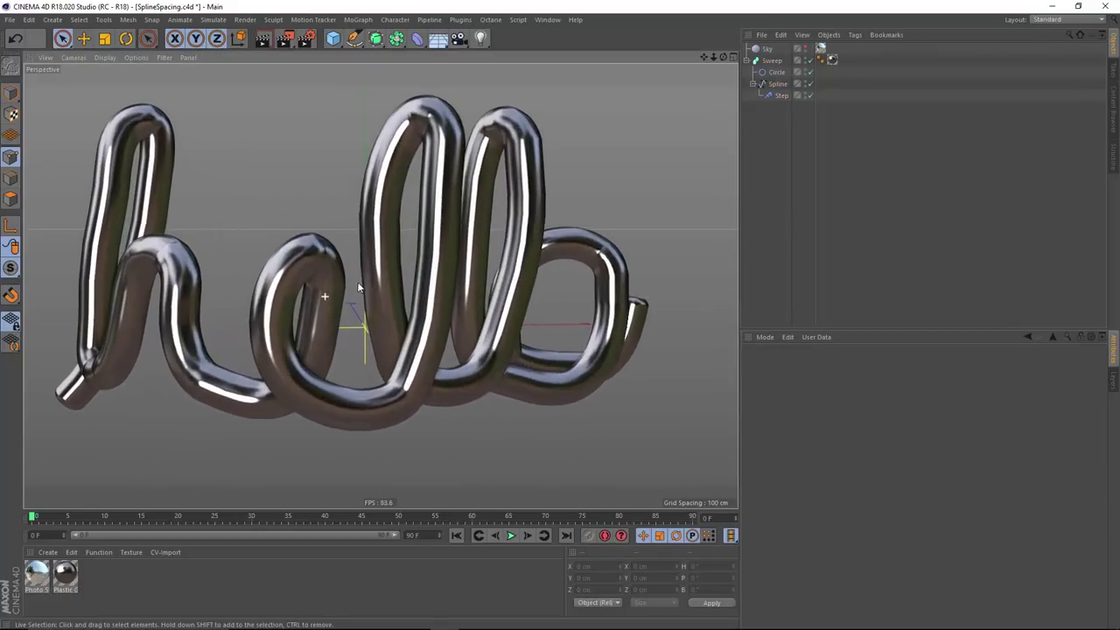
{"action": "left_click", "coordinate": [781, 95]}
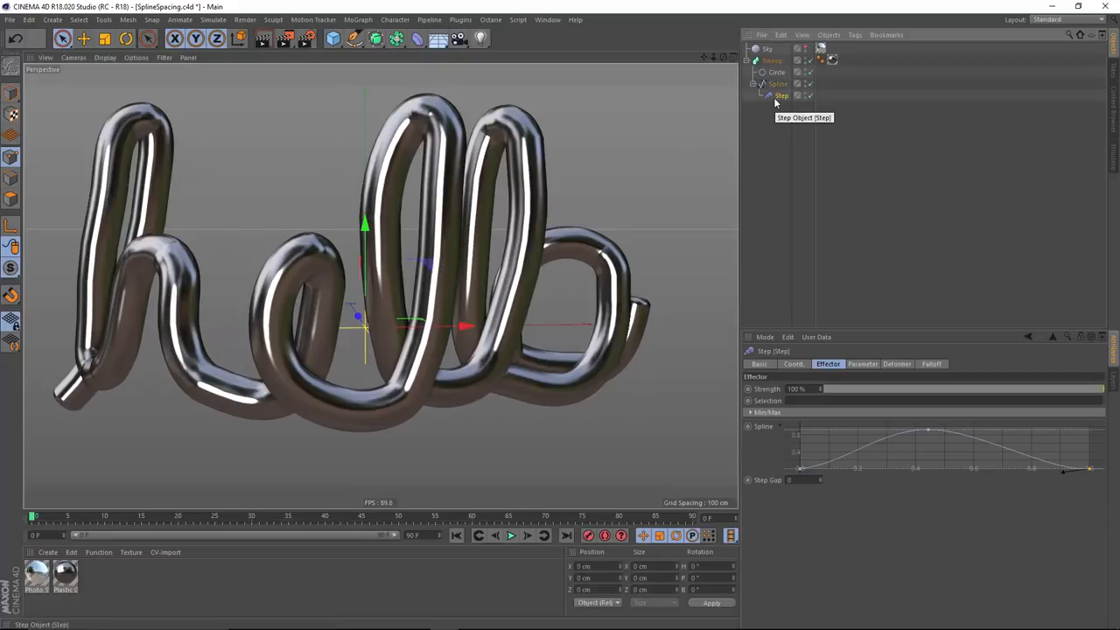